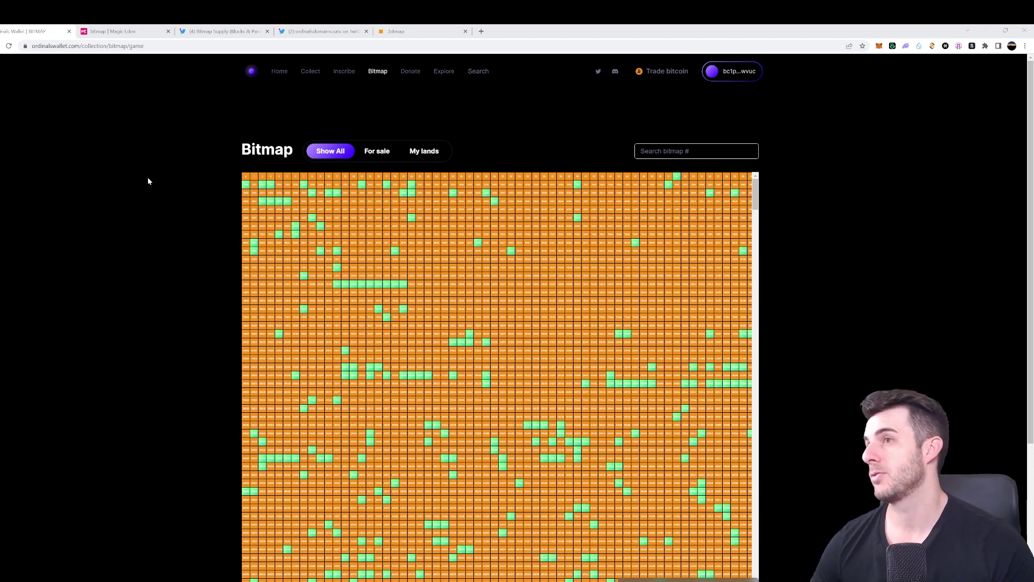
Open a bitmap parcel's inscription details, then return to the Bitmap collection grid
scroll(135, 124, down, 2)
scroll(183, 129, up, 2)
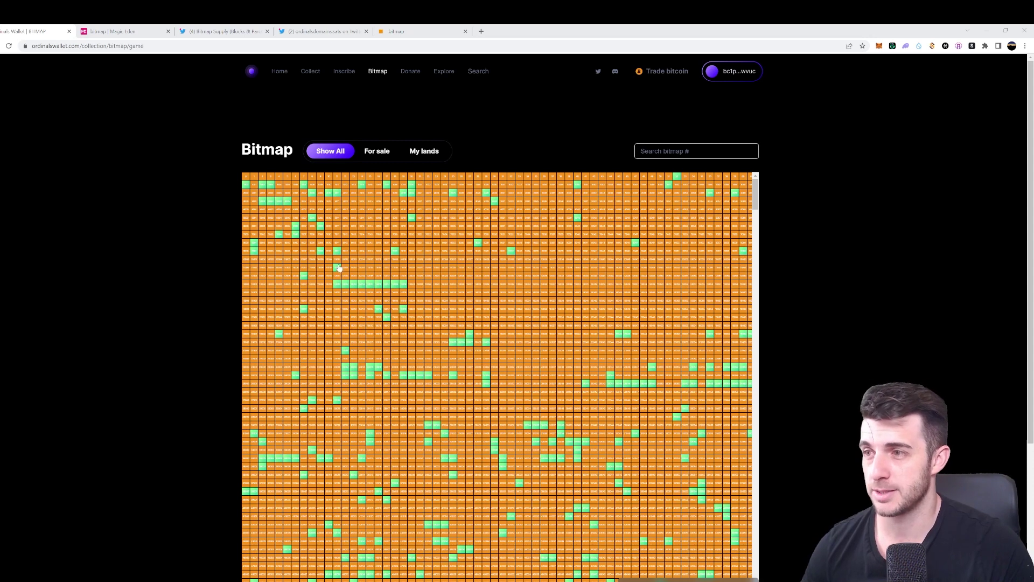
click(342, 270)
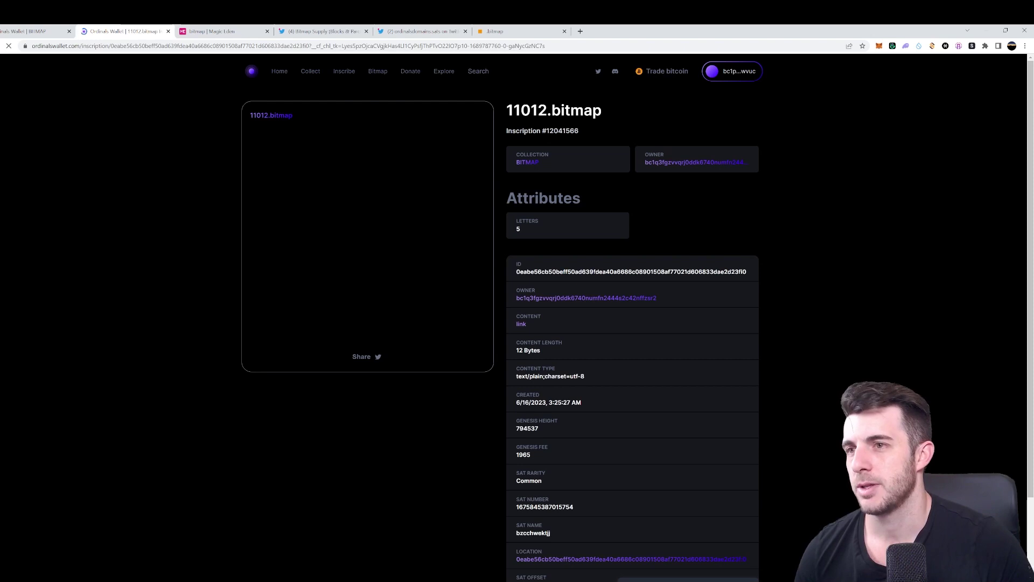
click(380, 73)
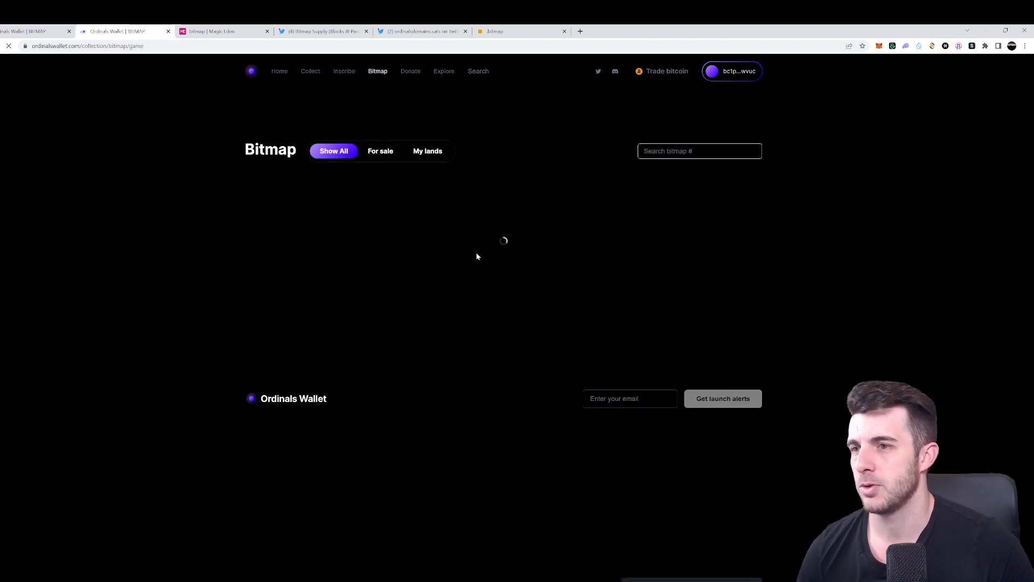
Check listing prices of 24021, 31047, 34053 and a top-row bitmap, then close the extra tab
scroll(429, 290, down, 2)
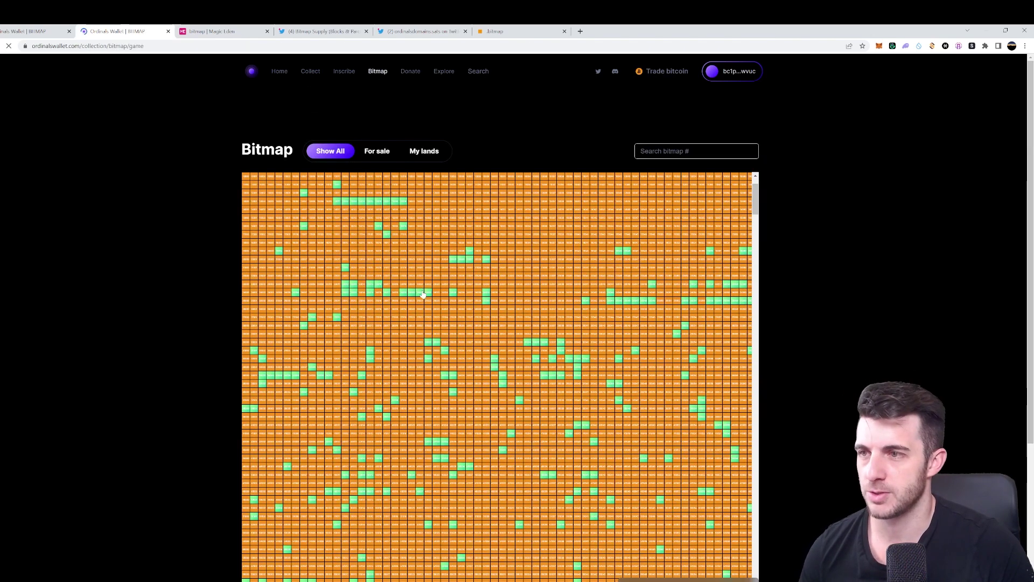
click(421, 293)
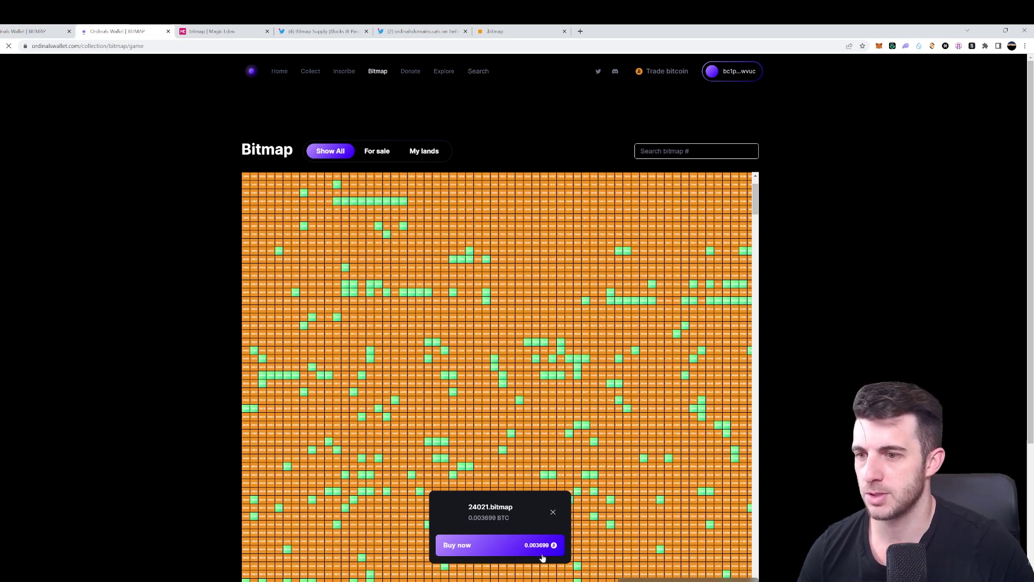
click(636, 352)
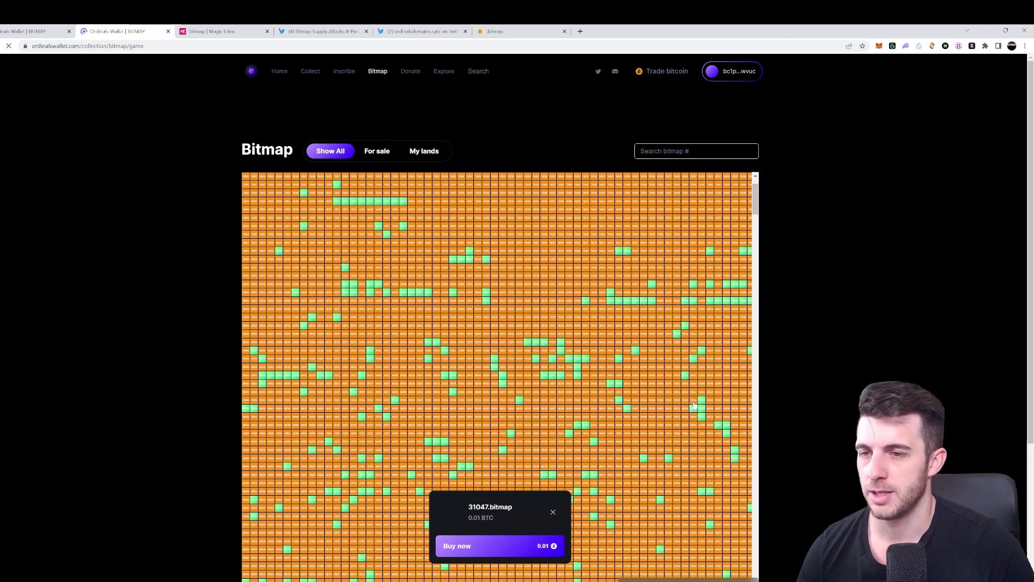
click(685, 378)
scroll(377, 215, up, 2)
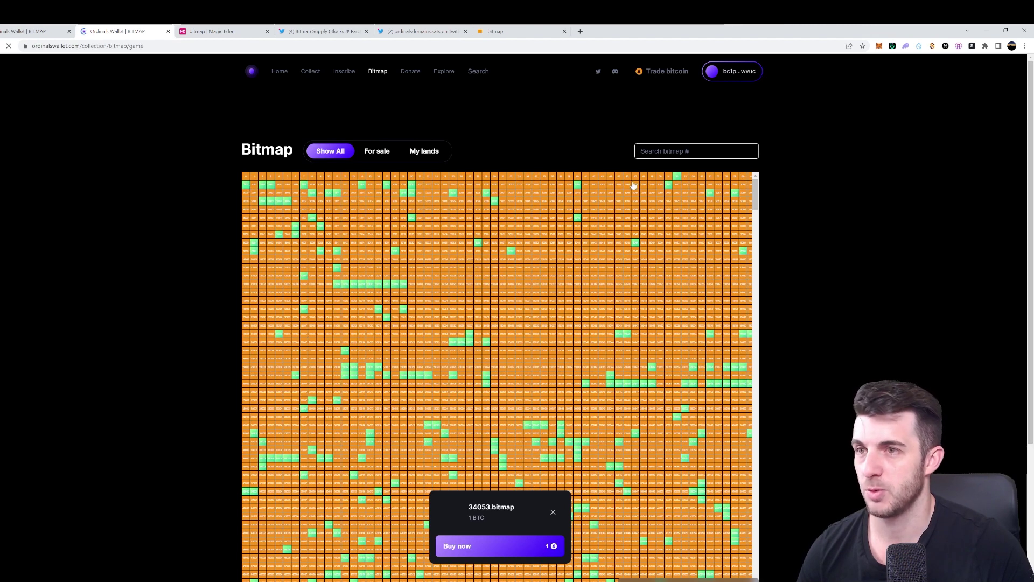
click(677, 178)
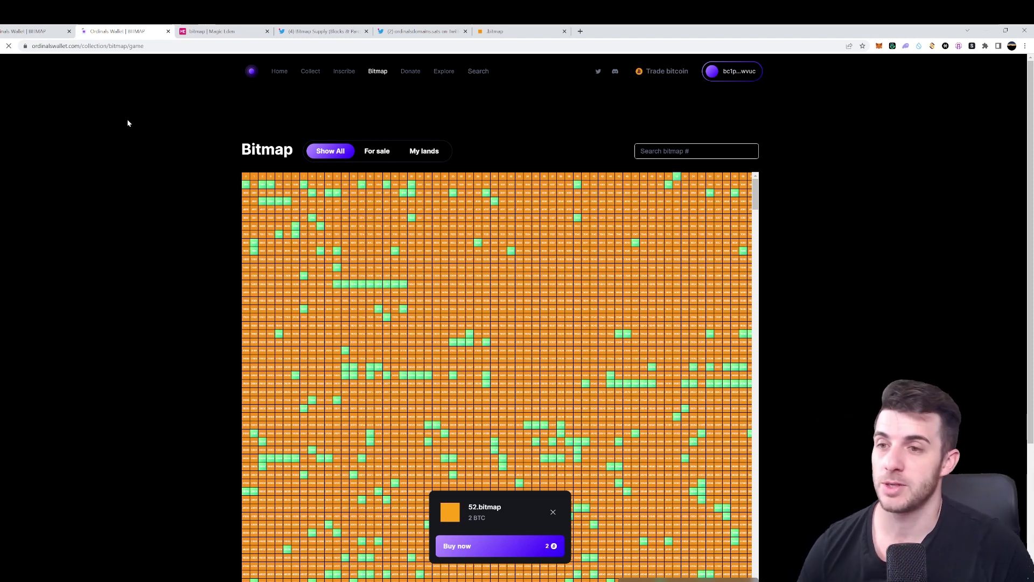
middle_click(128, 30)
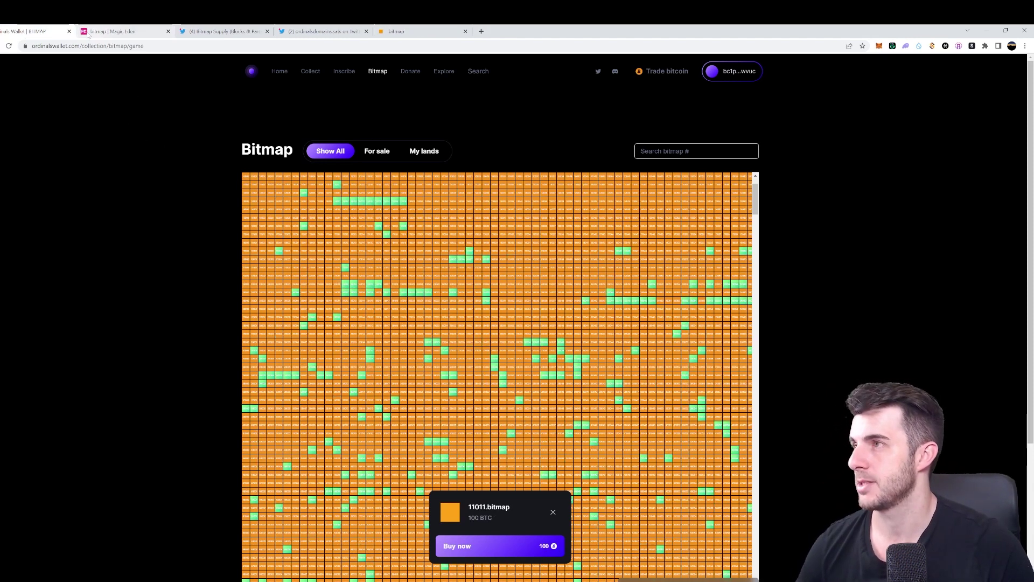
Close the Ordinals Wallet tab and switch to the Bitmap Supply tweet showing block supply 799,315
middle_click(58, 32)
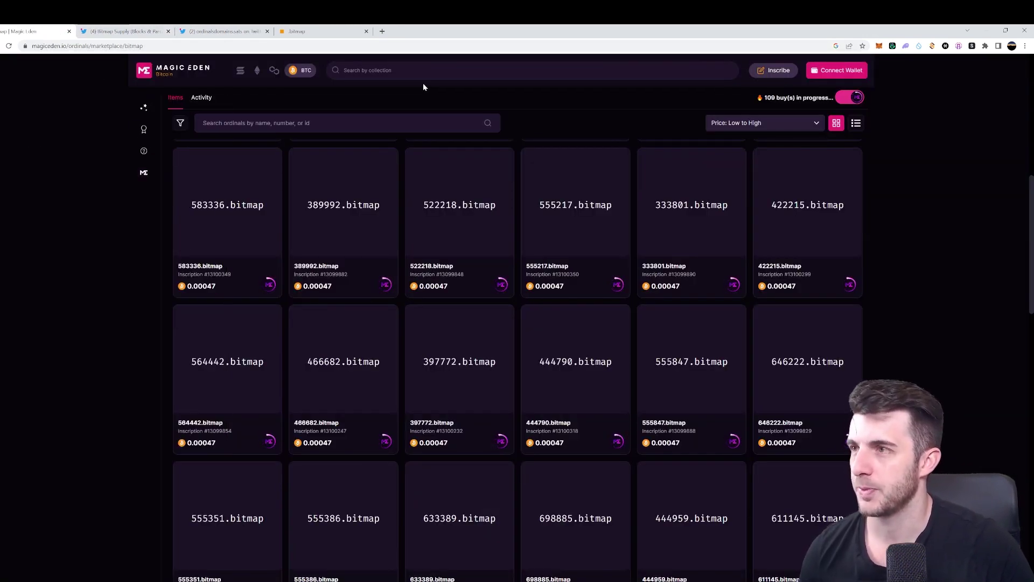
scroll(418, 86, up, 3)
scroll(823, 192, up, 5)
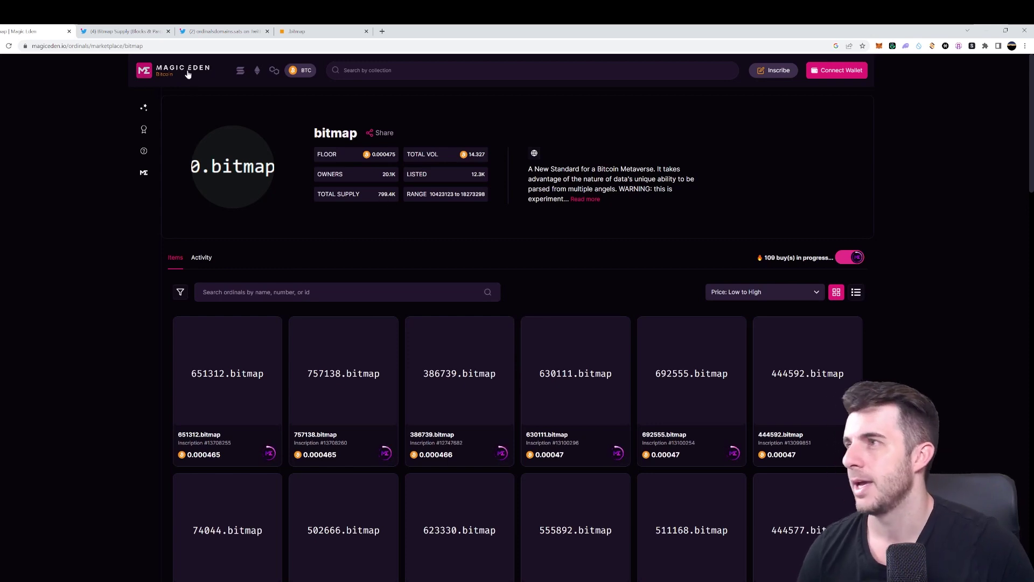
click(121, 30)
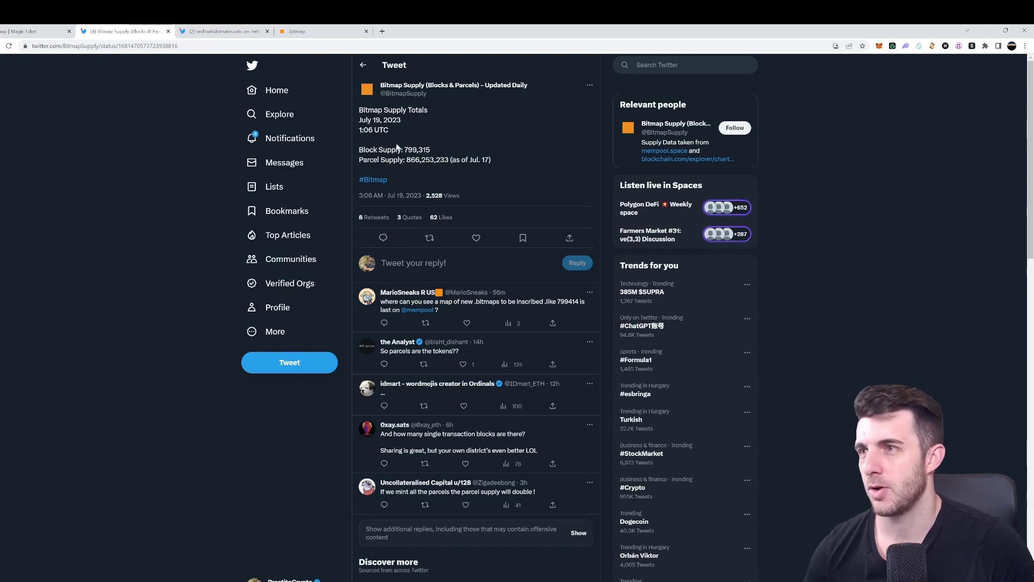
Go back to the Magic Eden bitmap marketplace tab and close it
click(33, 31)
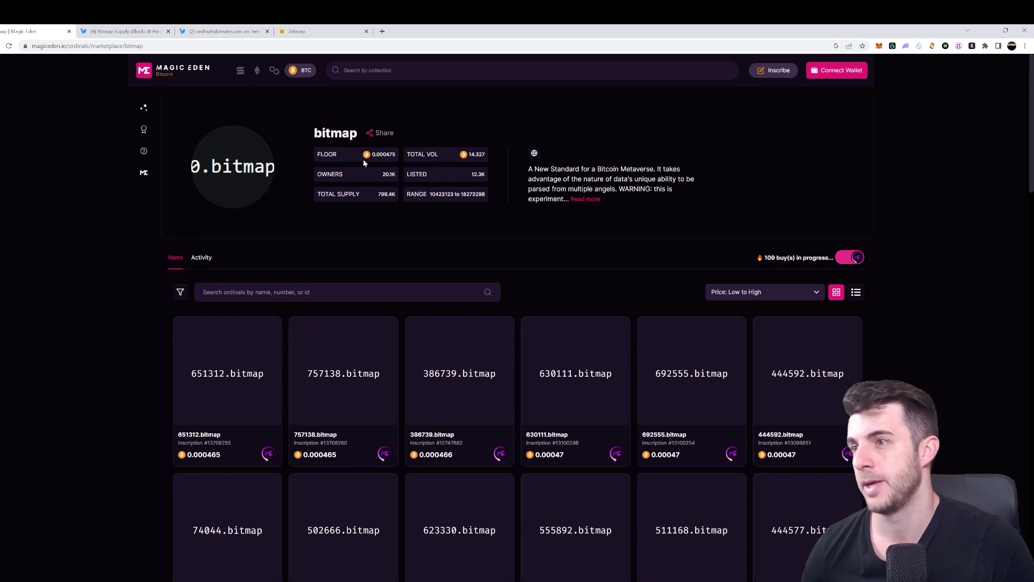
key(ctrl+w)
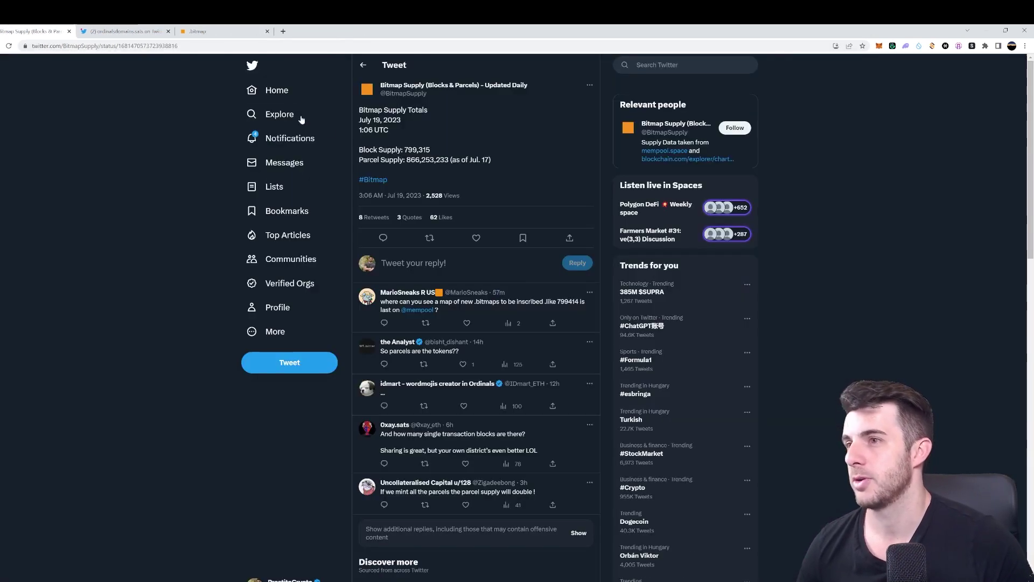
Close the Bitmap Supply tweet and the remaining tweet tab, leaving only bitmap.land
key(ctrl+w)
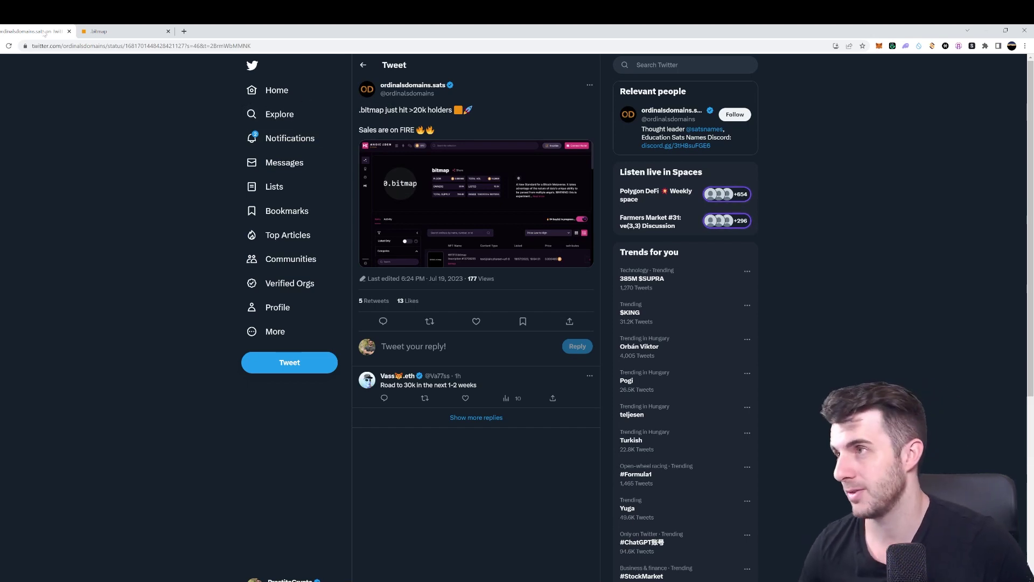
click(69, 31)
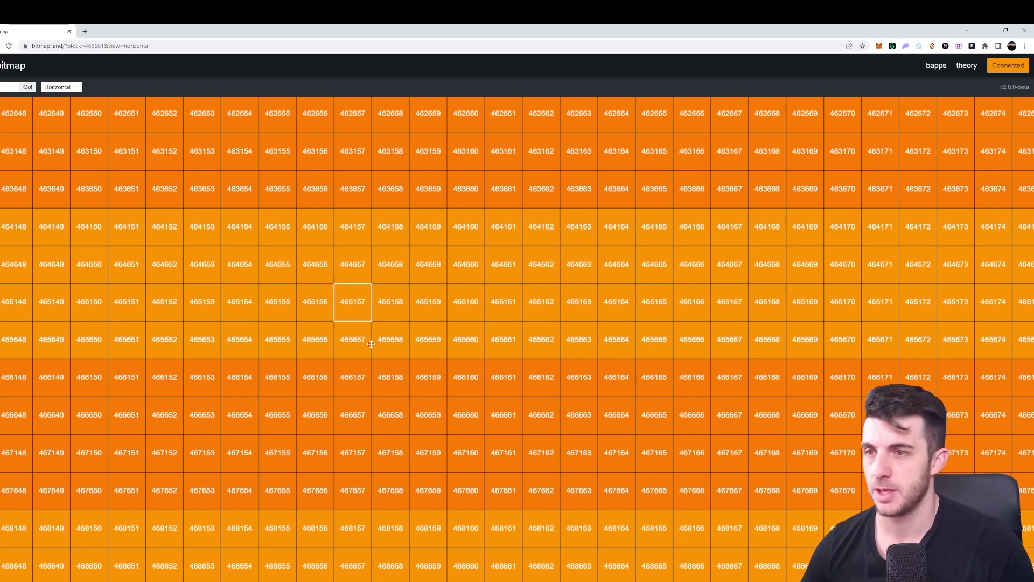
Open district 465661.bitmap's parcel panel from the bitmap.land grid
click(507, 340)
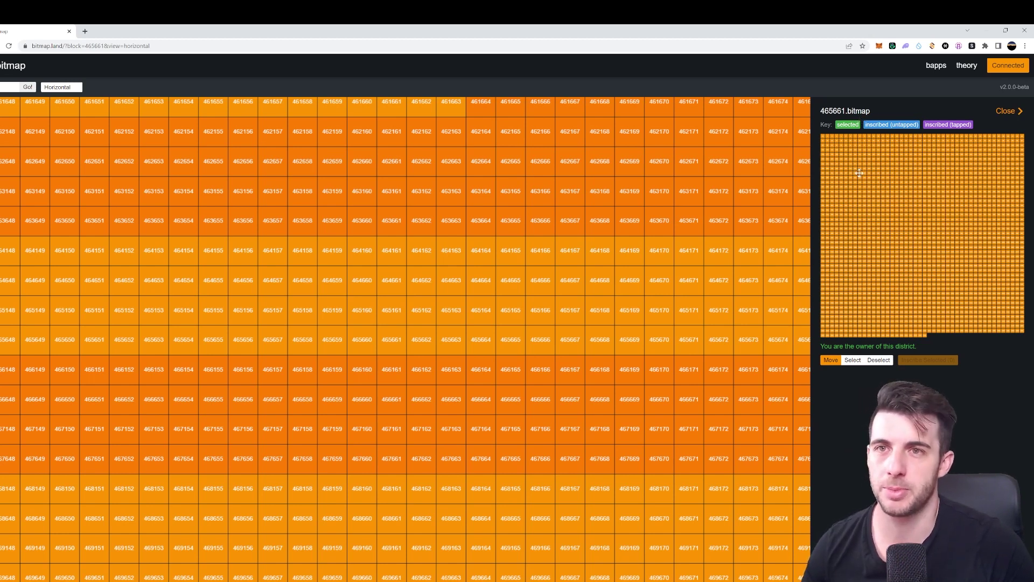
Select seven parcels of district 465661 on the minimap and send them to LooksOrdinal for inscribing
click(853, 359)
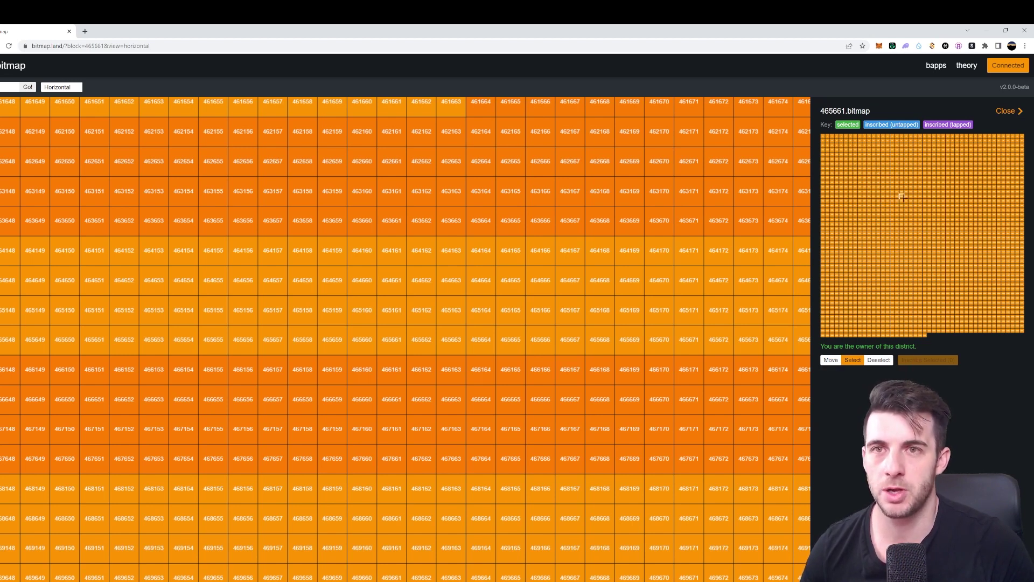
click(870, 169)
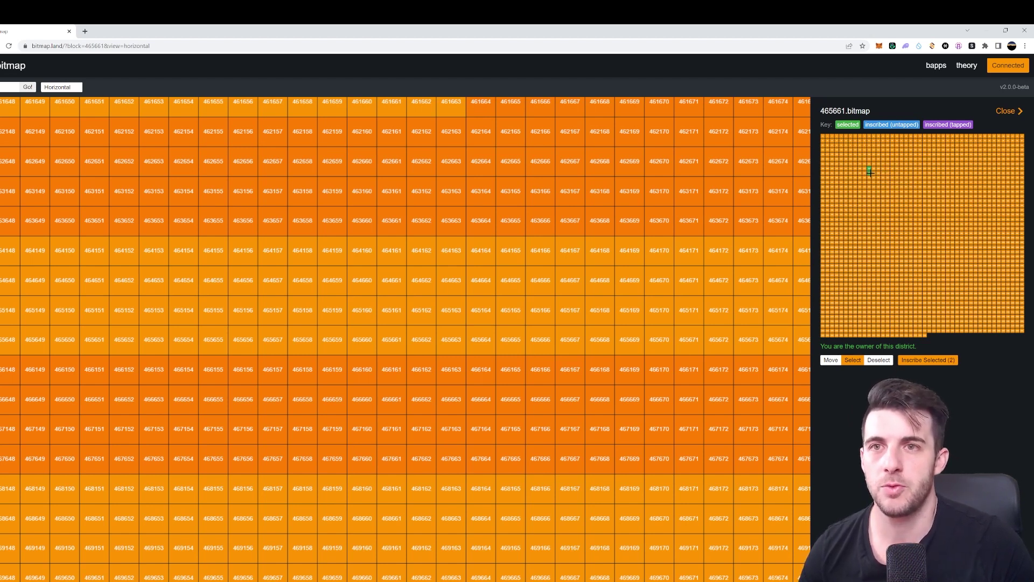
mouse_move(869, 173)
mouse_down()
mouse_move(879, 179)
mouse_move(879, 168)
mouse_up()
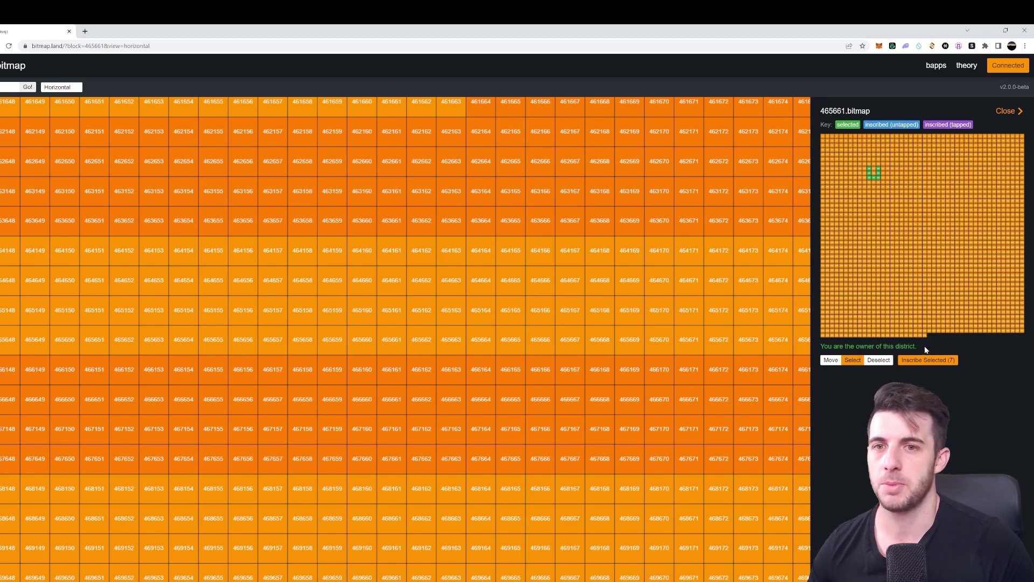
click(936, 361)
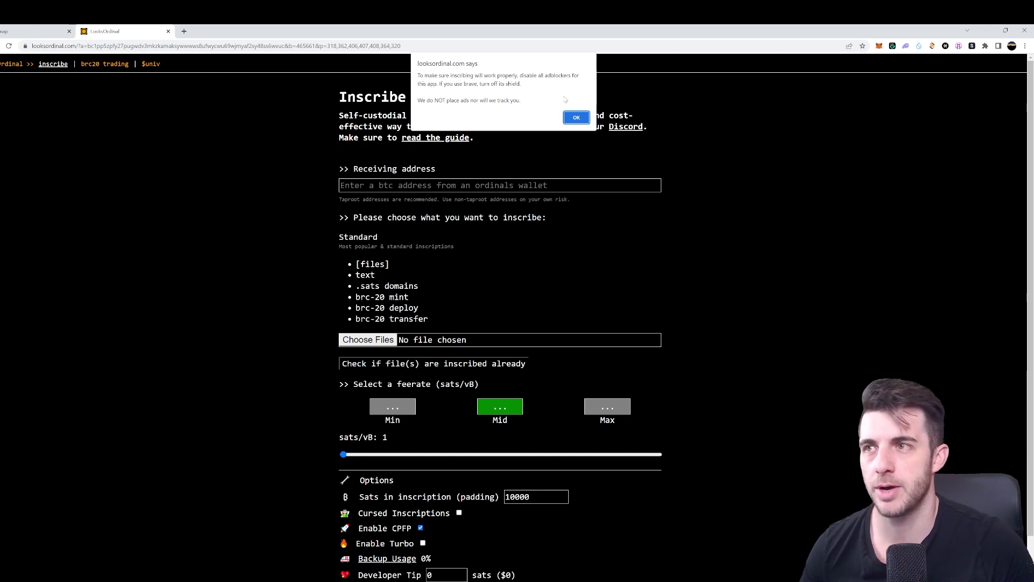
Dismiss the adblocker warning, submit the seven parcels at 11 sats/vB, and accept the 5775-sat minimum tip
click(575, 117)
scroll(661, 267, down, 2)
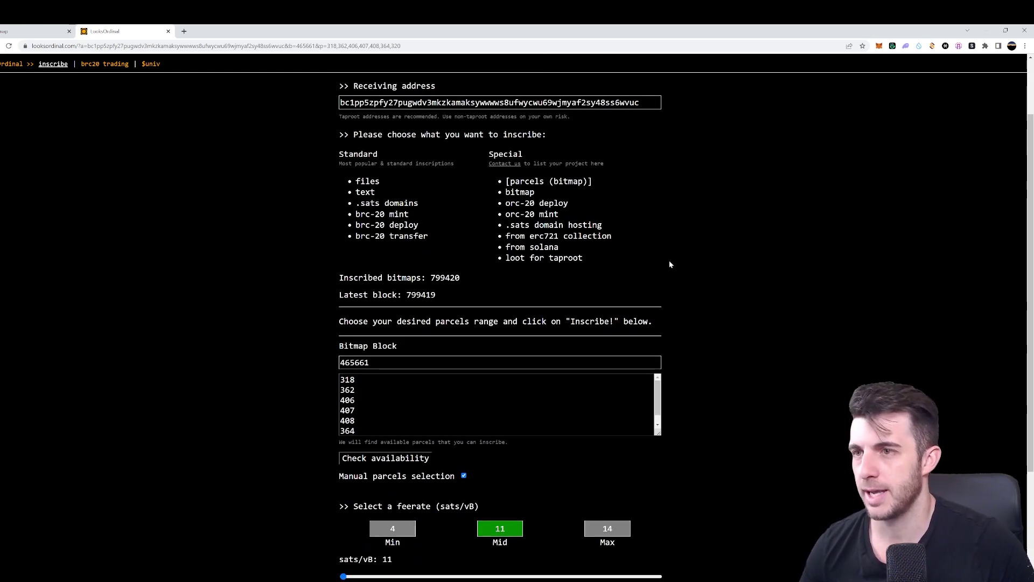
scroll(711, 270, down, 2)
scroll(496, 322, down, 1)
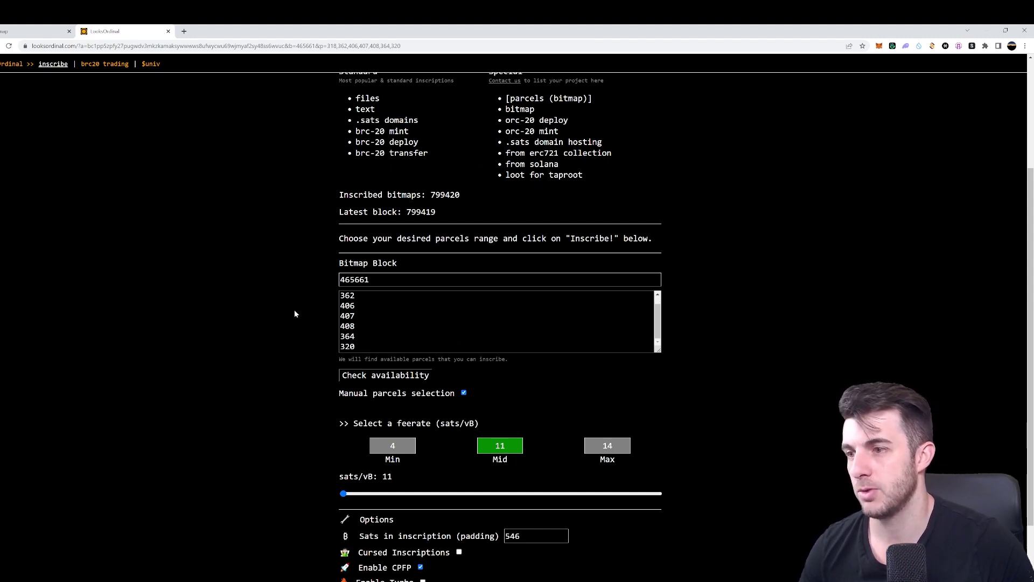
scroll(294, 312, up, 2)
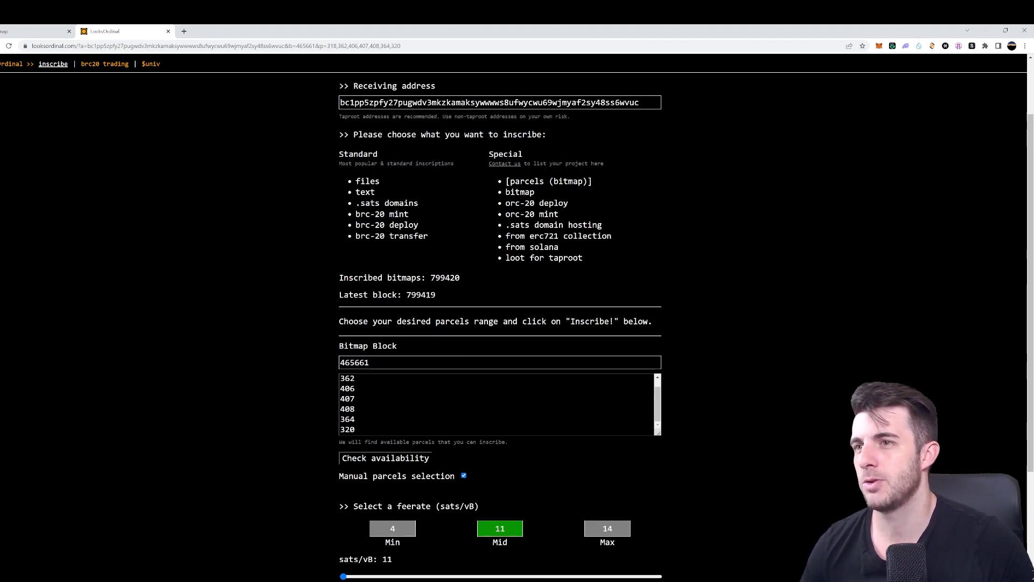
scroll(298, 243, down, 4)
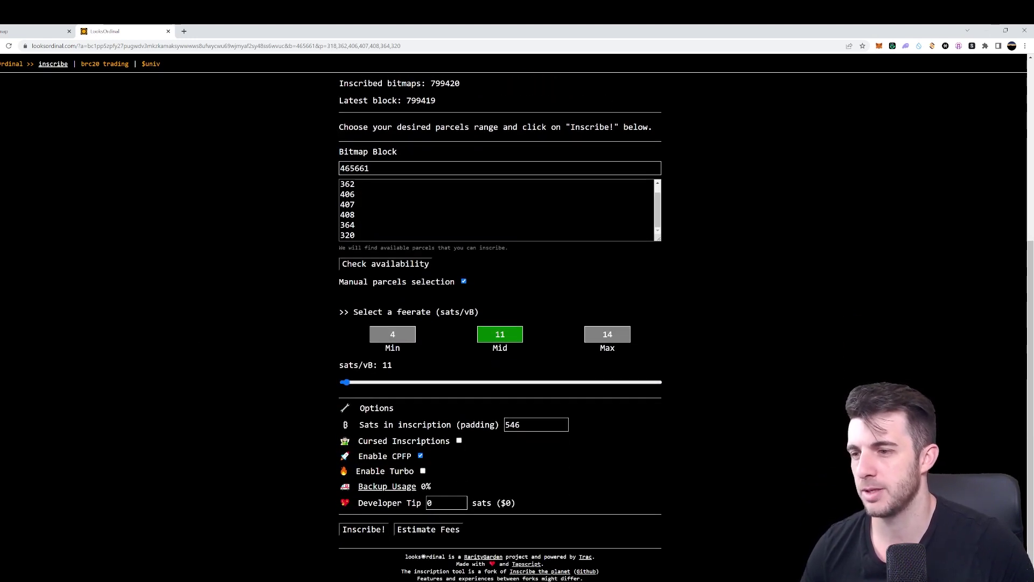
click(377, 530)
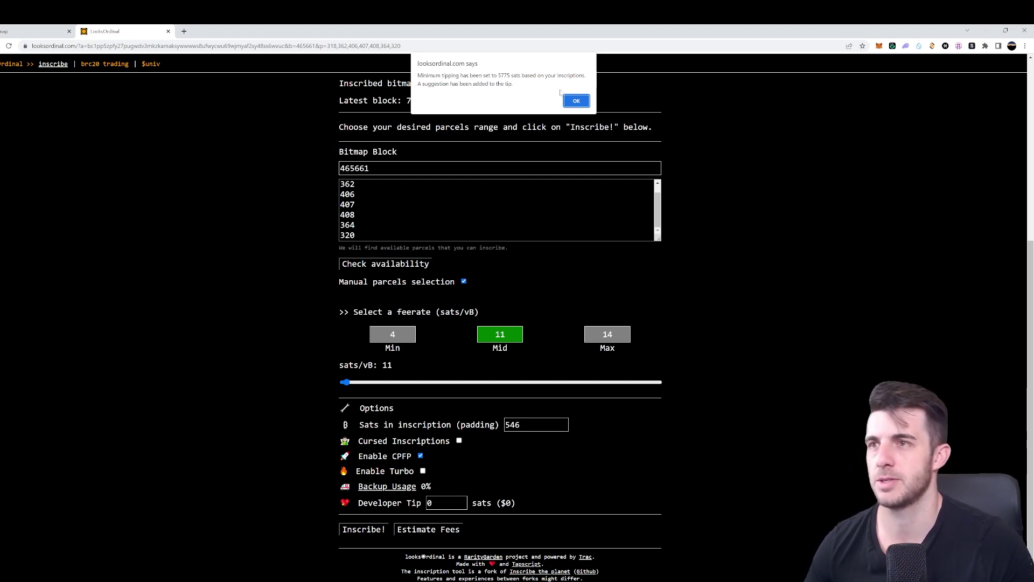
click(577, 100)
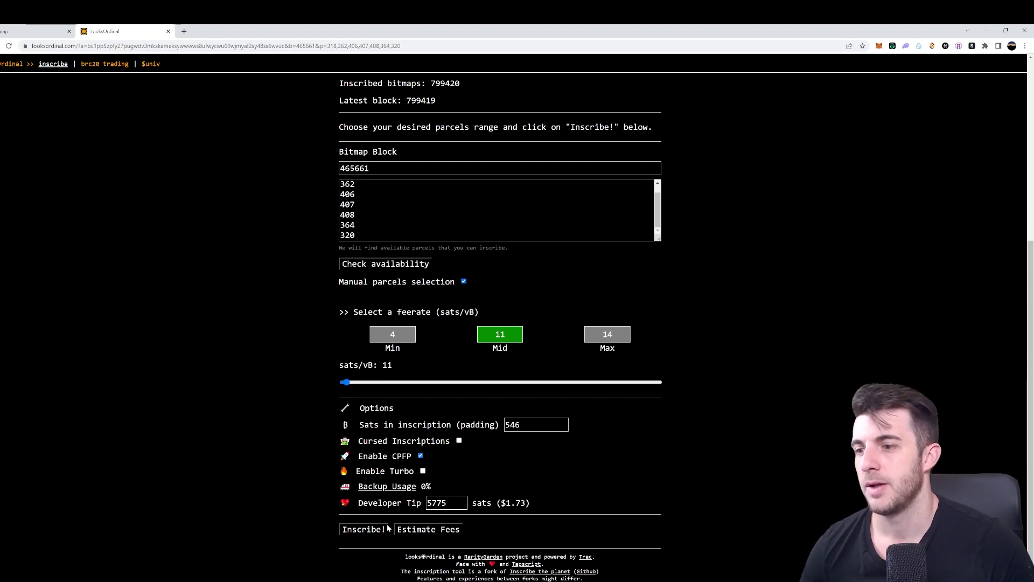
Generate the 29287-sat payment request and copy its deposit address
click(362, 530)
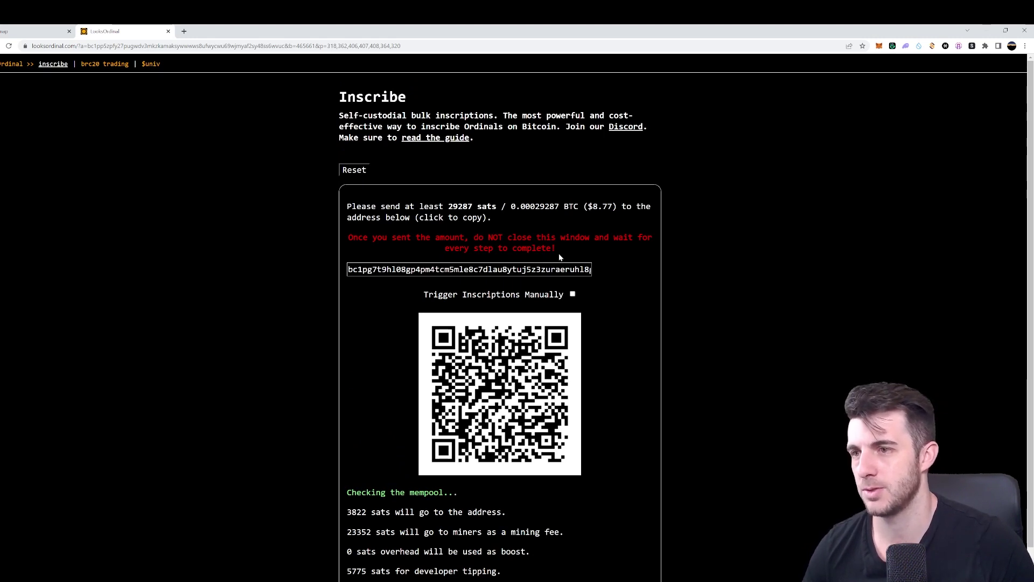
click(469, 270)
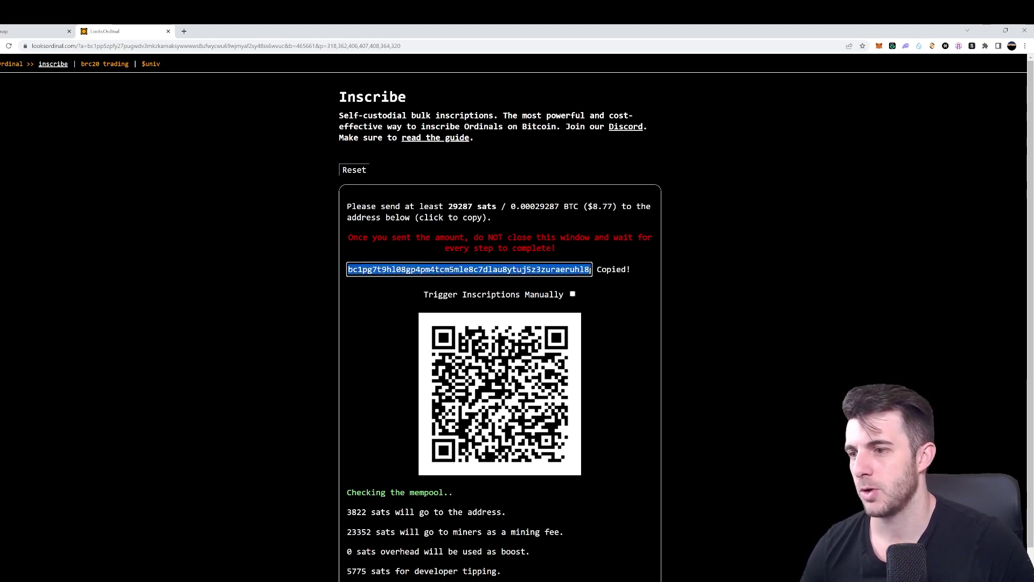
In UniSat, prepare a 0.00029287 BTC payment to the copied address with a custom 20 sat/vB fee
click(932, 46)
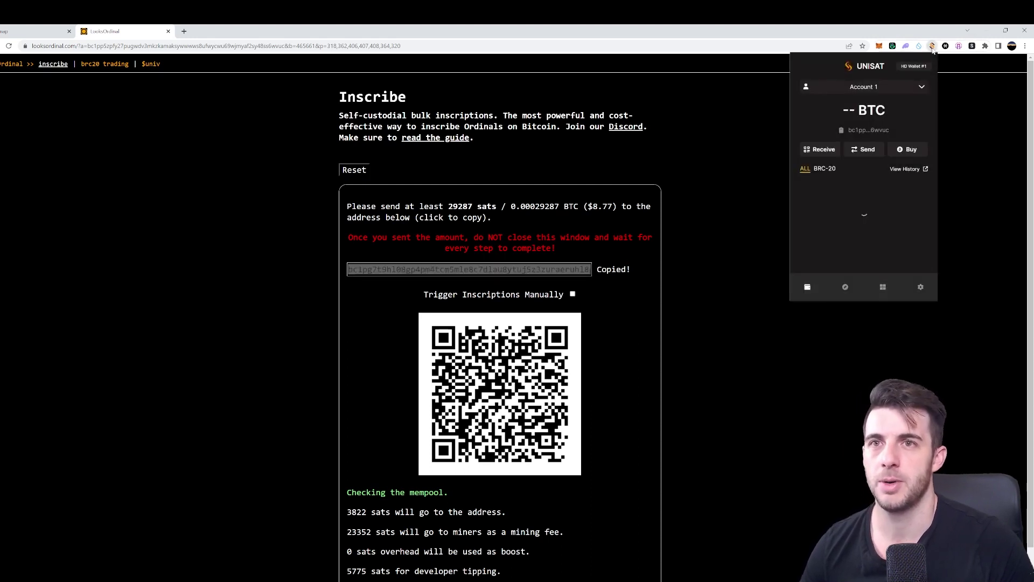
click(869, 150)
text(bc1pg7t9hl08gp4pm4tcm5mle8c7dlau8ytuj5z3zuraeruhl8gt90tshr3d0h)
click(879, 246)
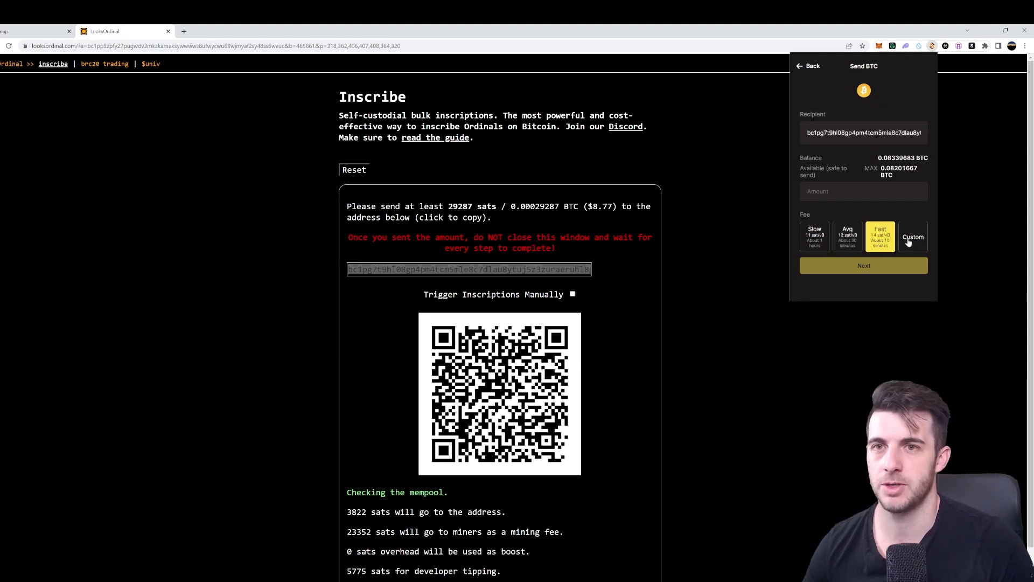
click(910, 241)
text(20)
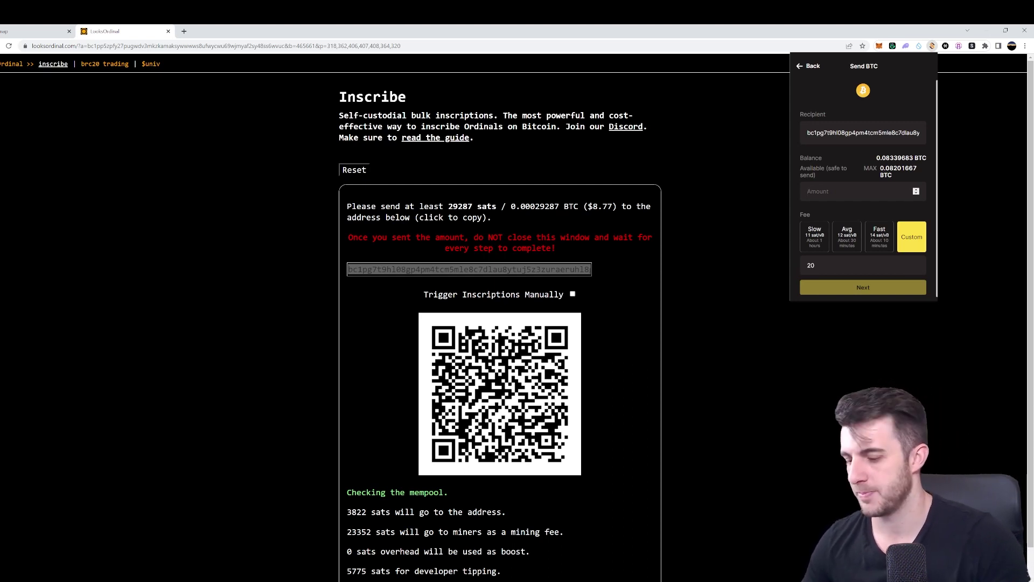
text(0.)
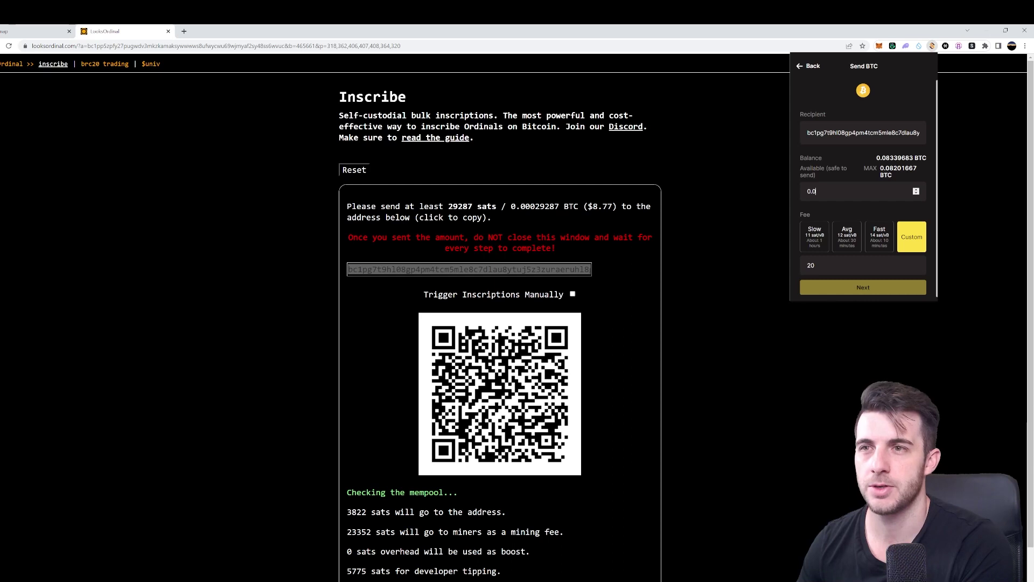
text(00029)
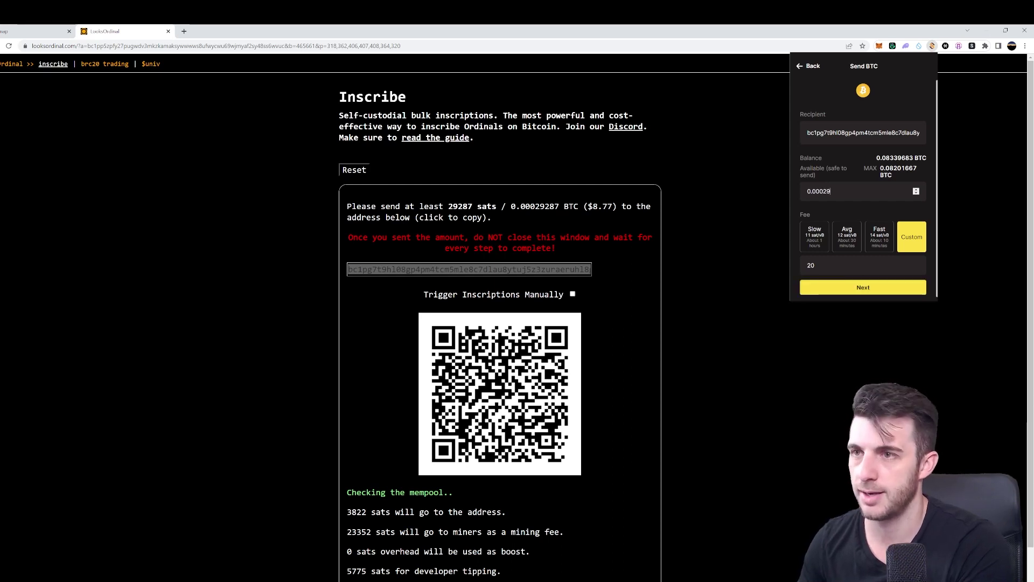
text(287)
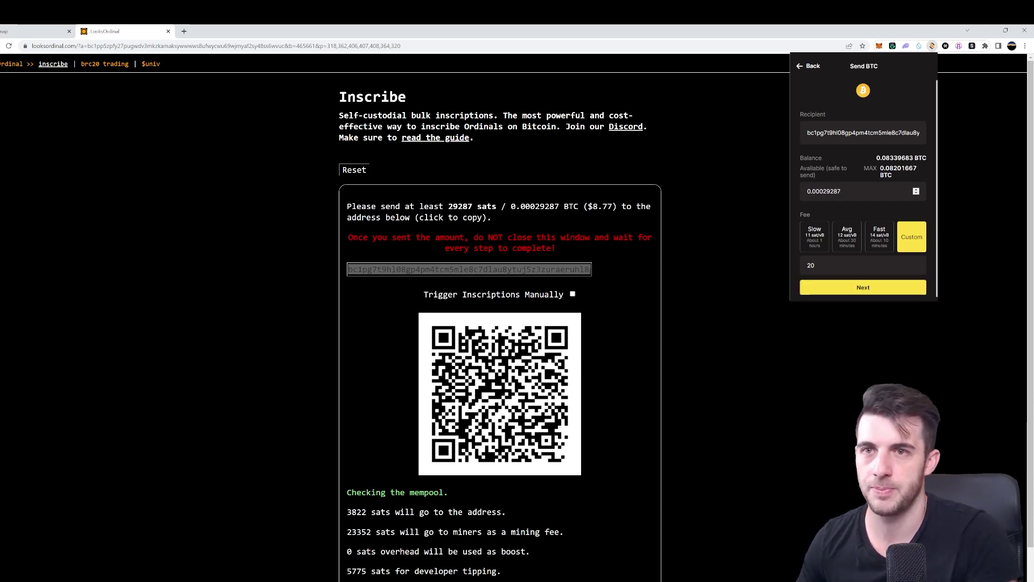
click(879, 286)
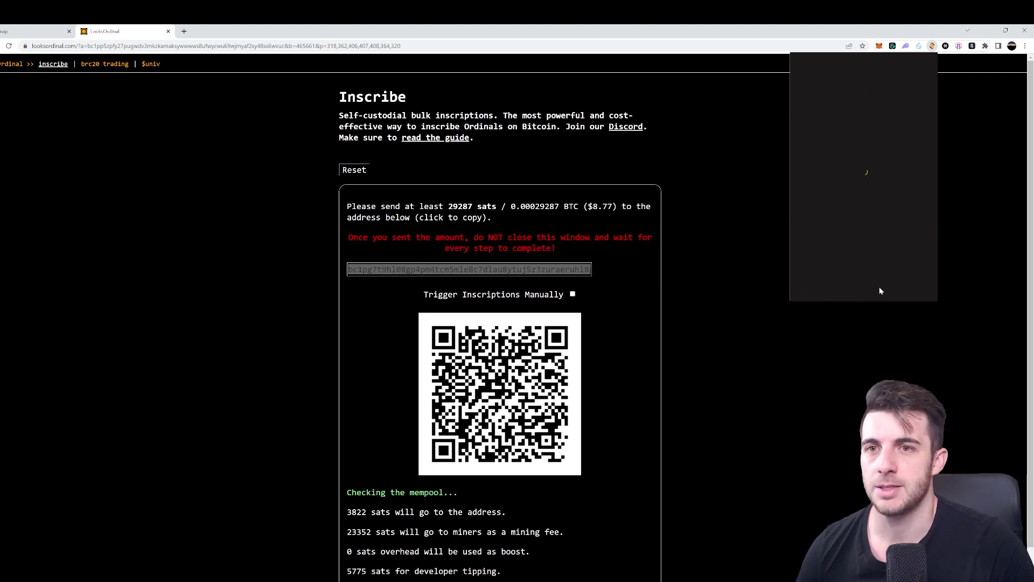
Sign and pay the UniSat transaction, close the wallet, and review inscription links #0–#6
click(904, 288)
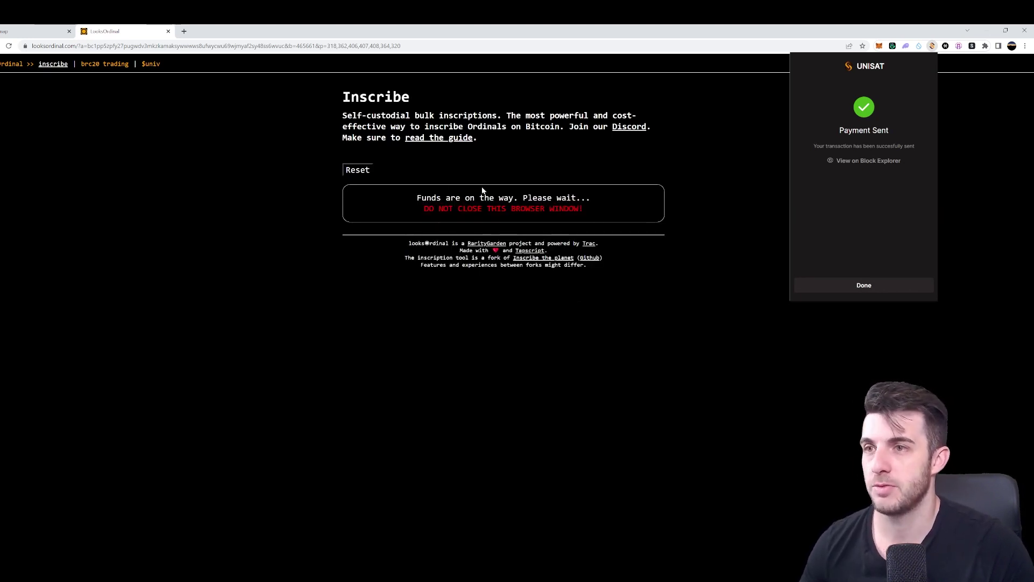
click(886, 285)
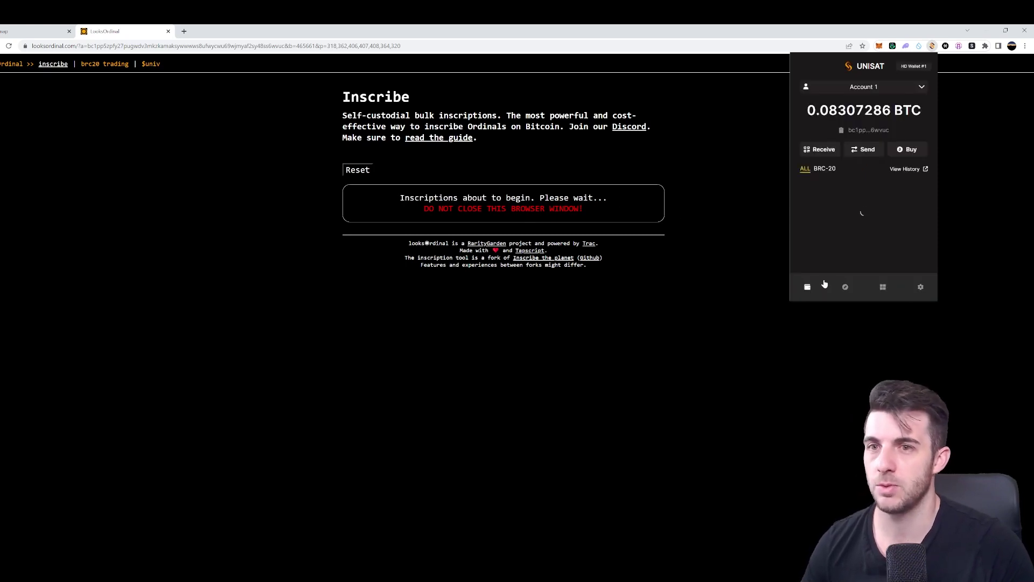
click(769, 351)
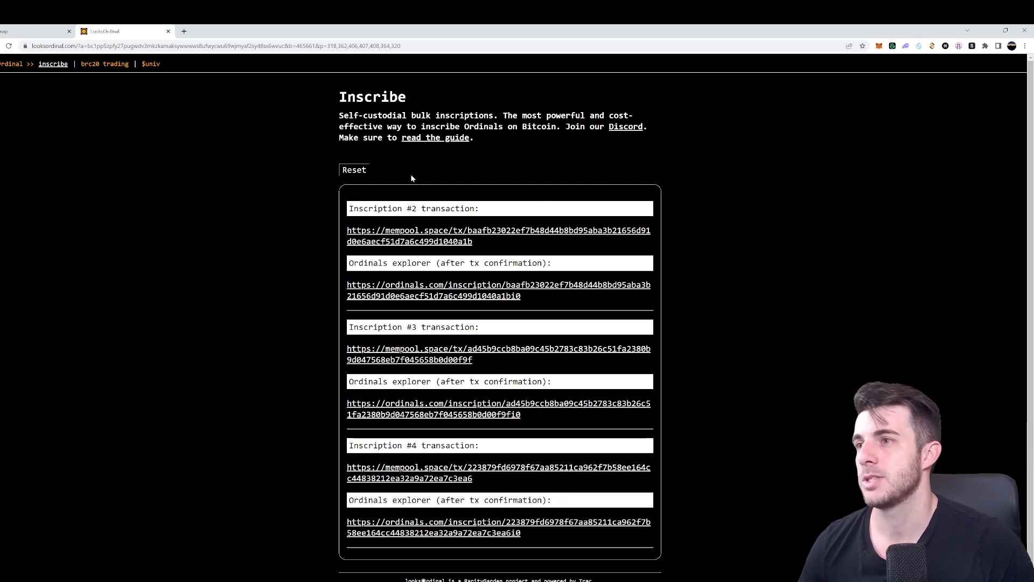
scroll(436, 172, down, 1)
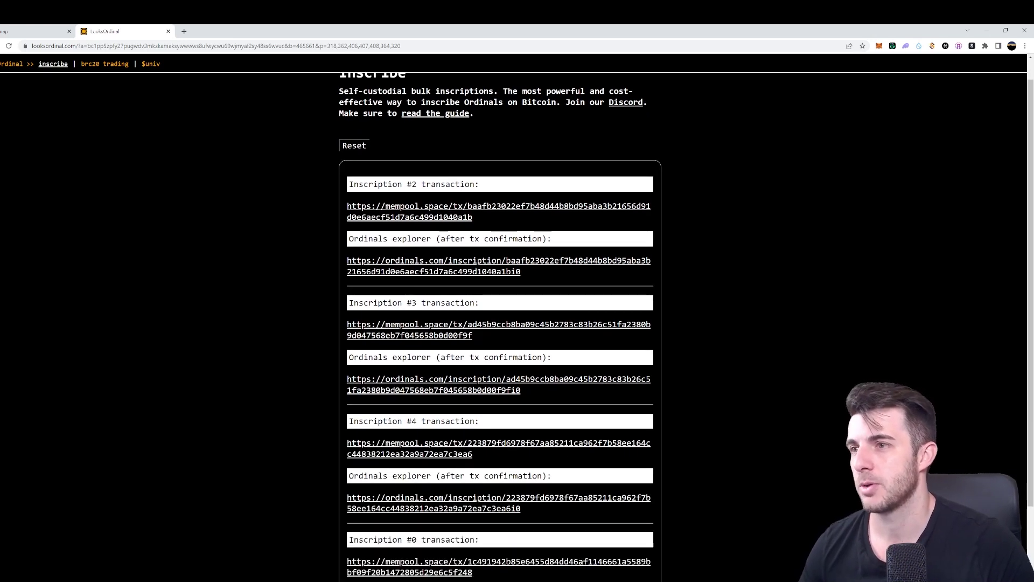
scroll(342, 246, down, 3)
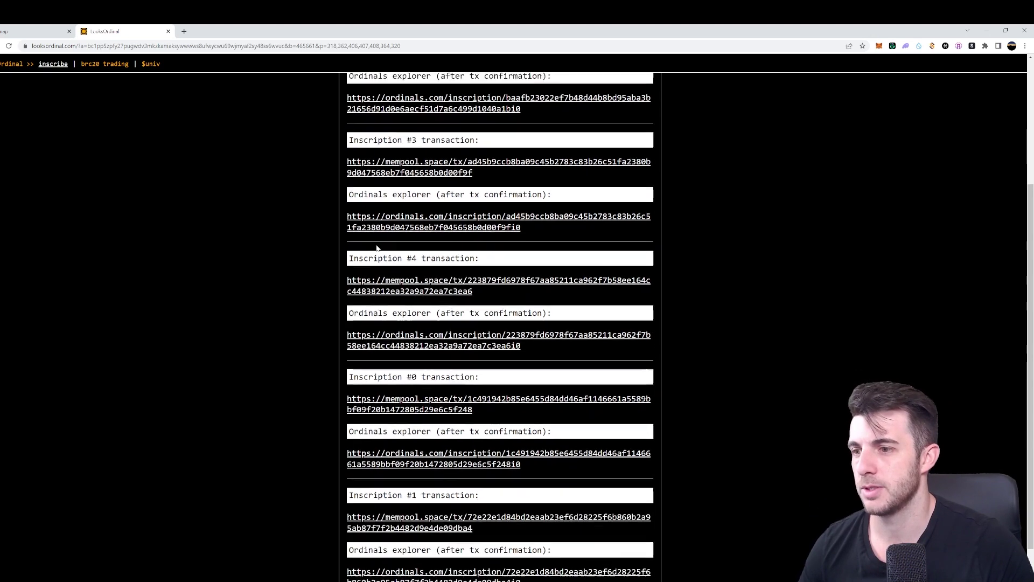
scroll(342, 247, down, 4)
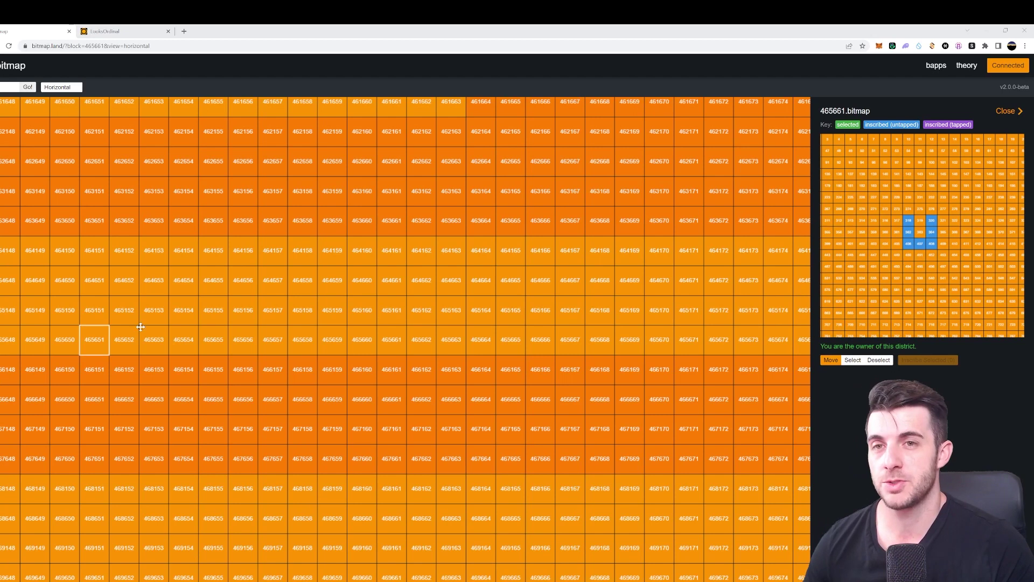
Open UniSat Wallet and scroll its inscriptions to check the new 465661 parcel bitmaps
click(932, 46)
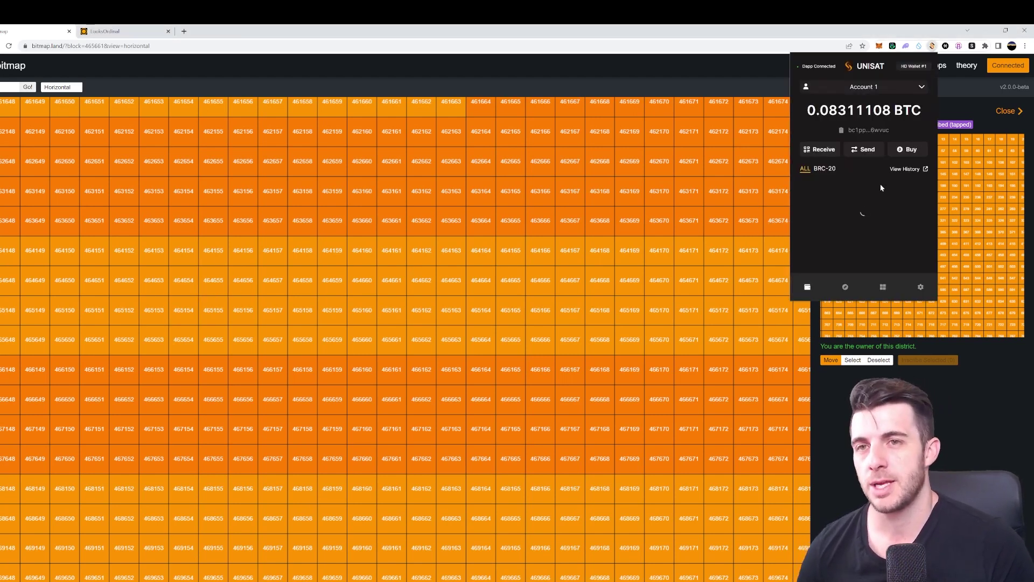
scroll(845, 183, down, 1)
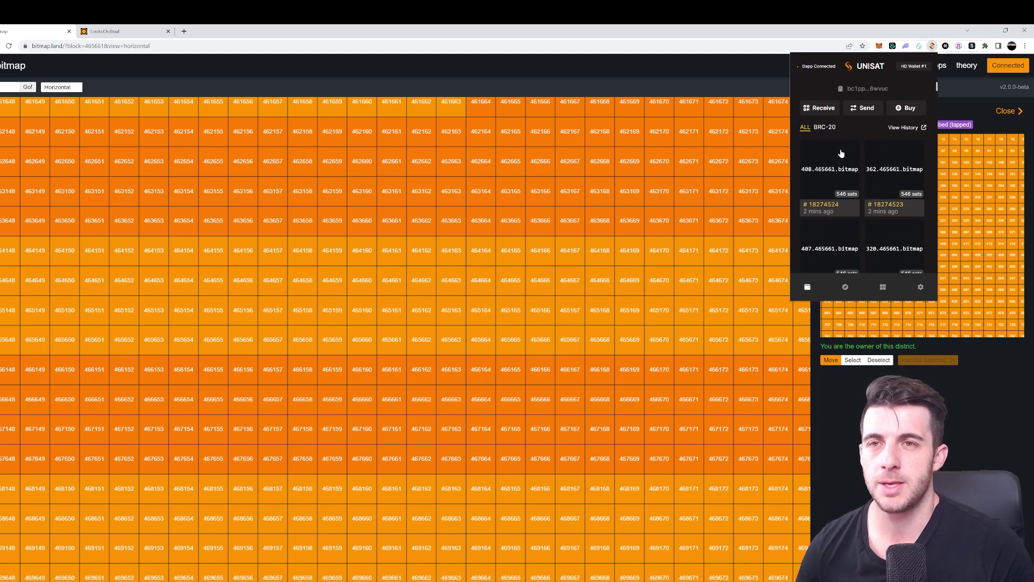
scroll(848, 183, down, 1)
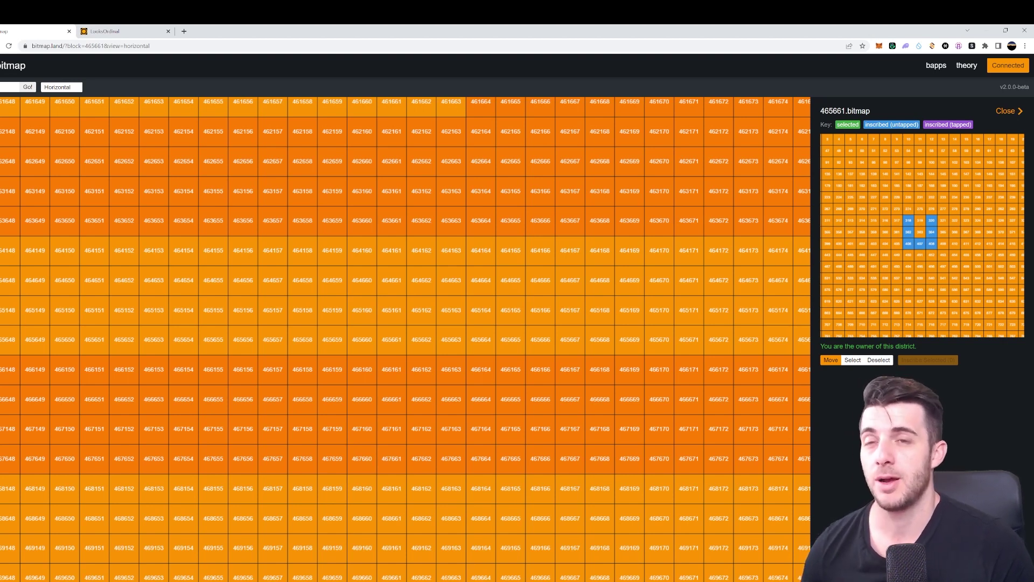
Copy the wallet's own receiving address and scroll down to the 465661.bitmap district inscription
click(933, 45)
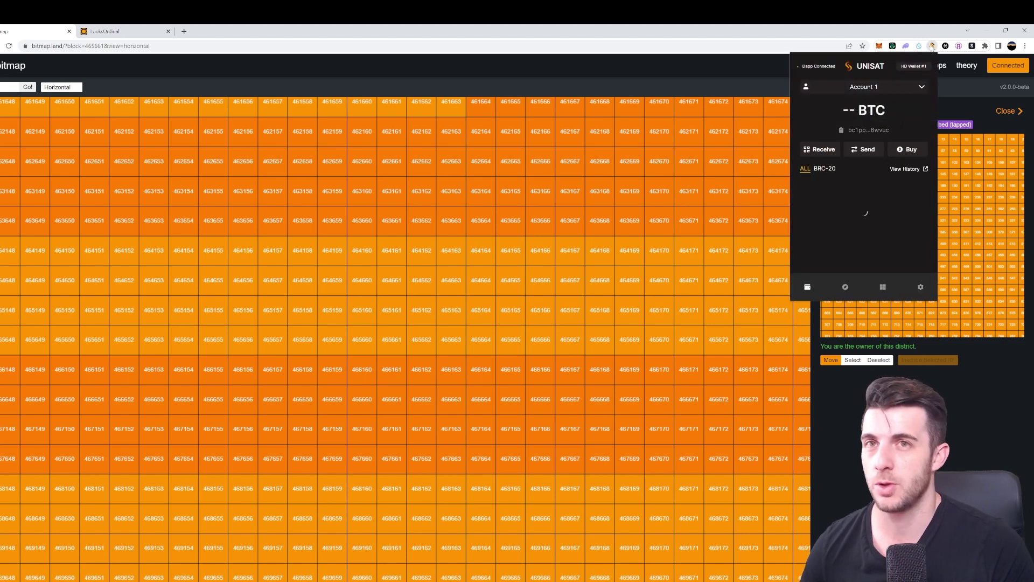
click(841, 129)
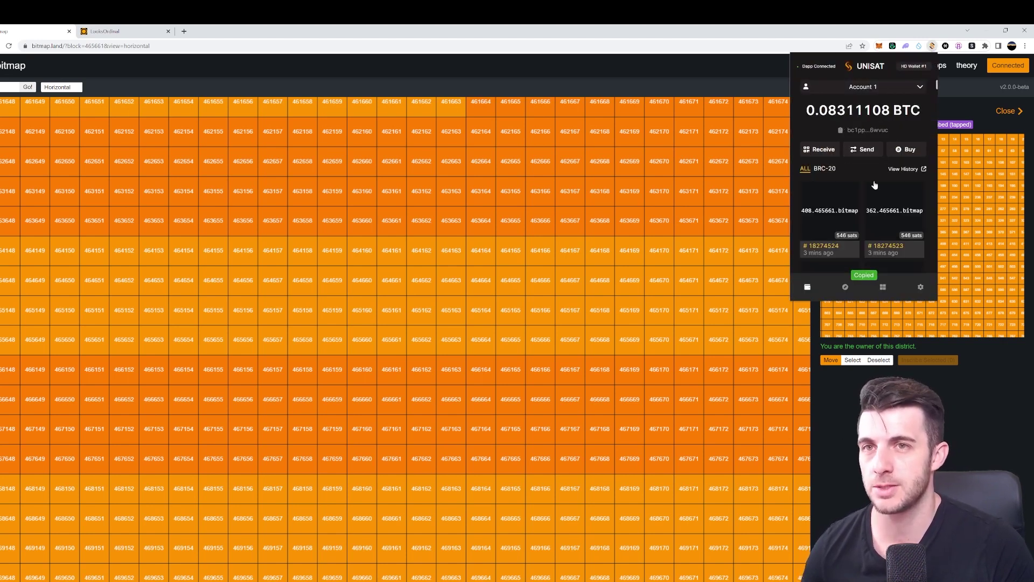
scroll(860, 225, down, 2)
scroll(859, 225, down, 3)
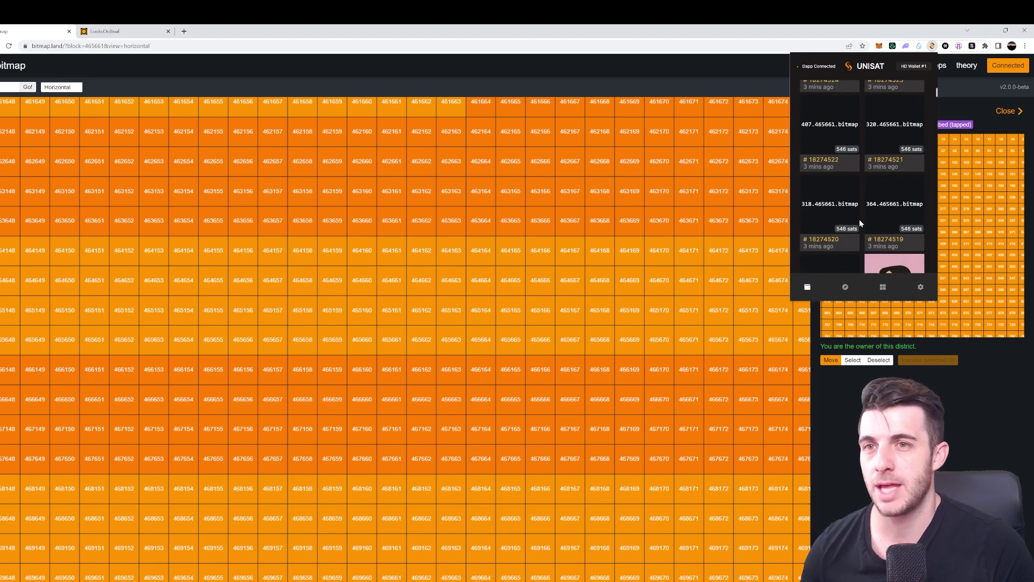
scroll(852, 202, up, 1)
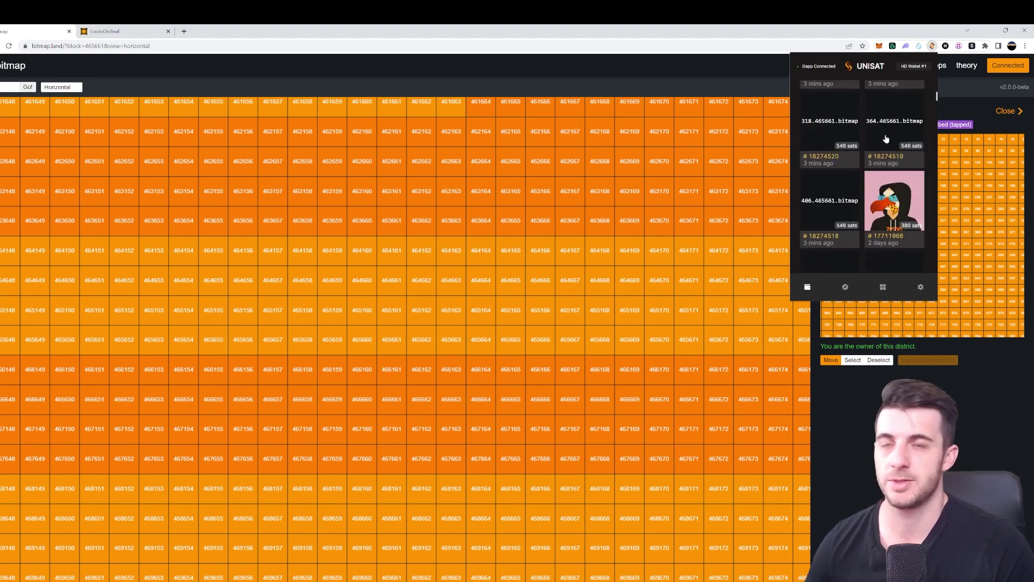
scroll(859, 151, down, 10)
scroll(859, 150, down, 10)
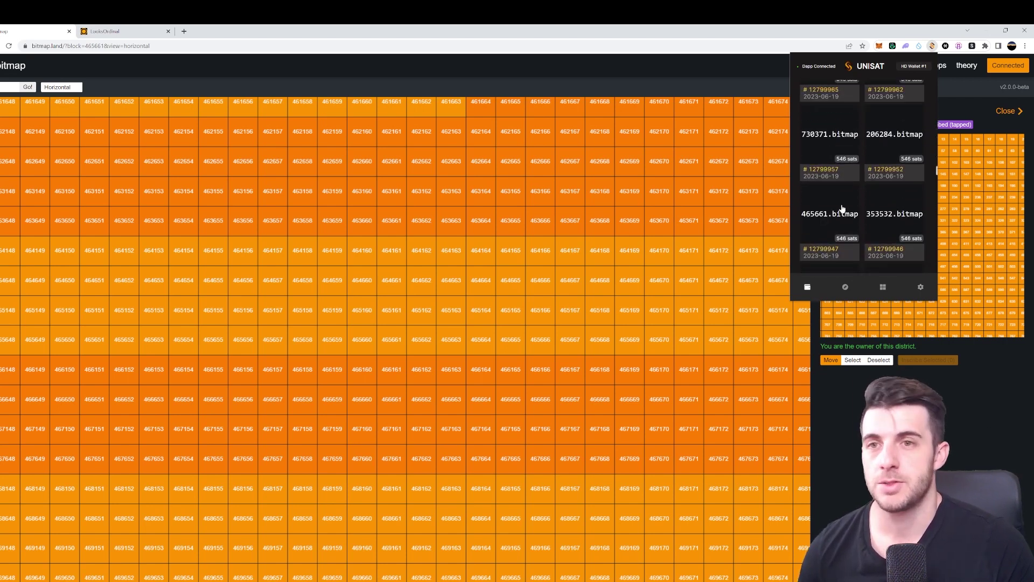
Start sending the 465661.bitmap inscription to your own address with a custom 20 sat/vB fee
click(843, 209)
click(862, 245)
key(ctrl+v)
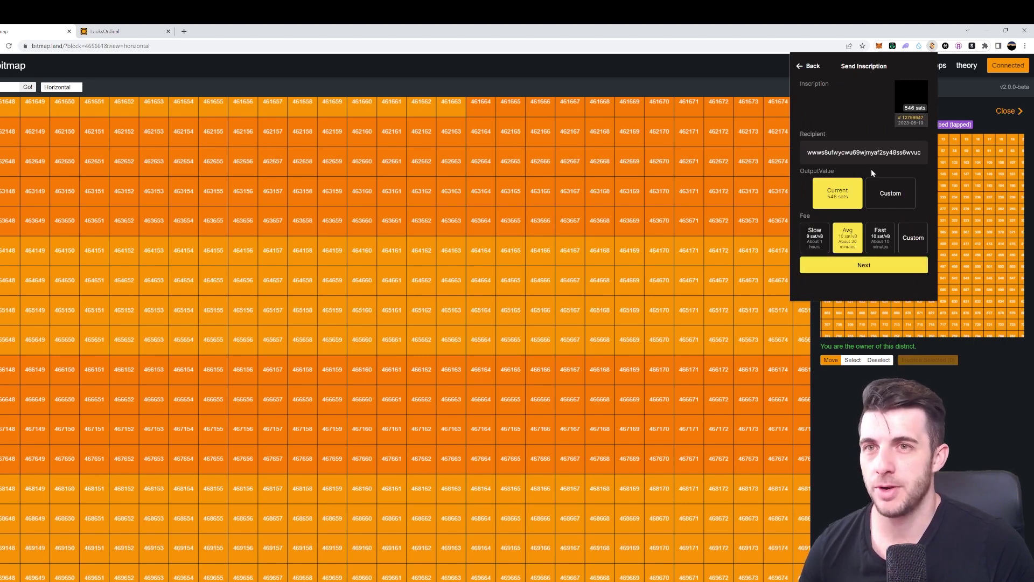
click(905, 245)
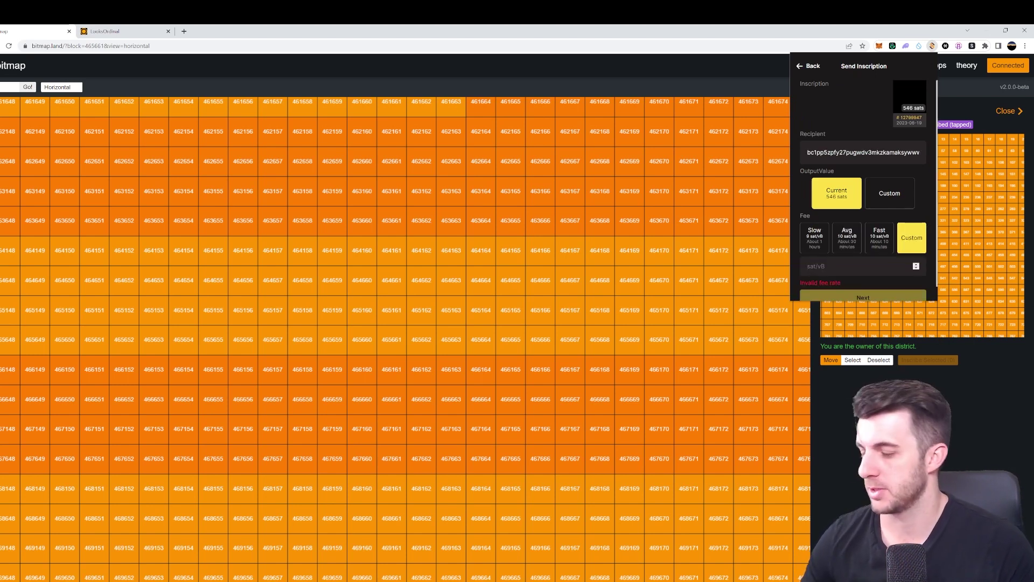
text(20)
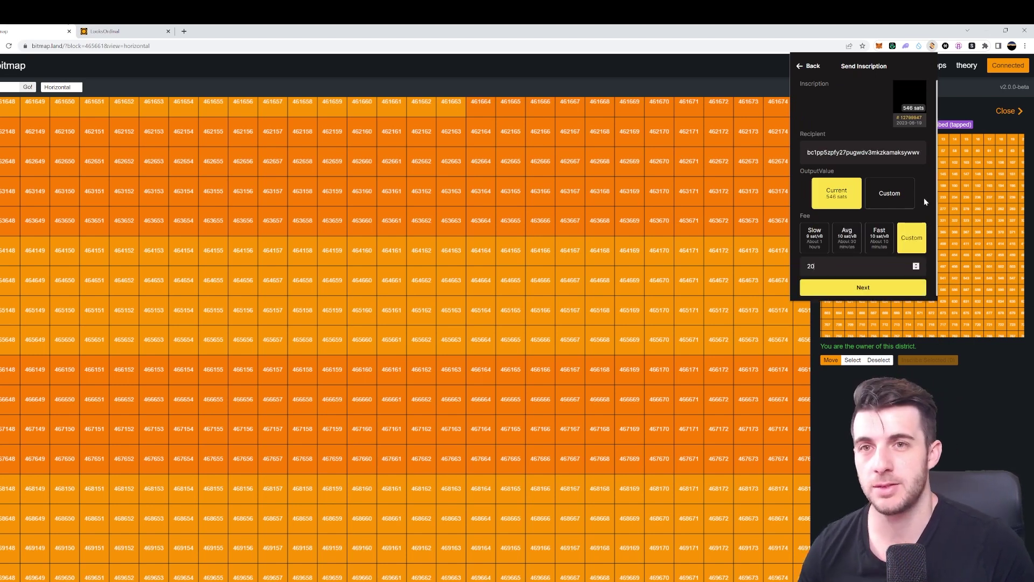
scroll(924, 197, down, 1)
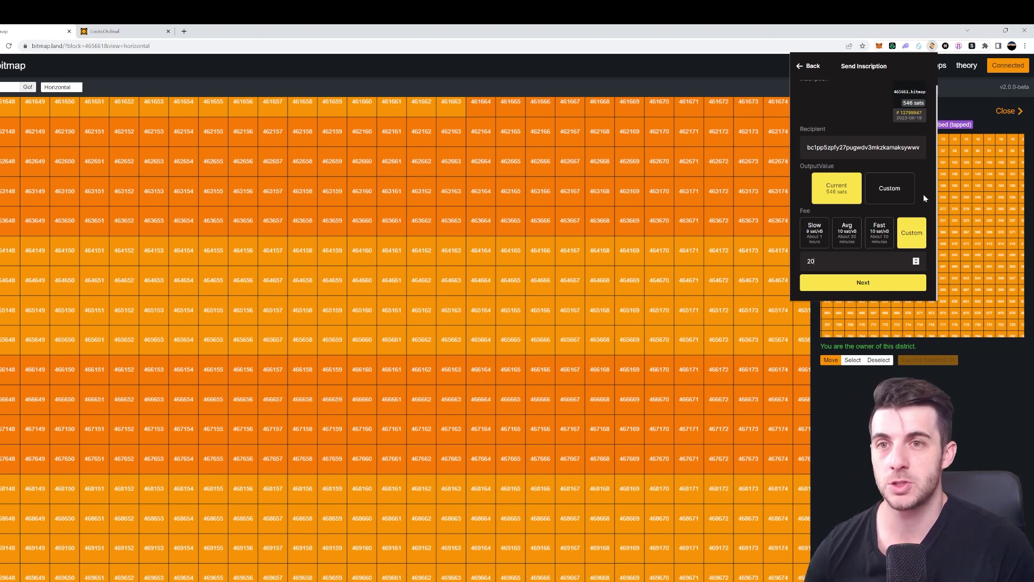
Review, sign and pay the transfer, then dismiss the confirmation and close the wallet
click(879, 280)
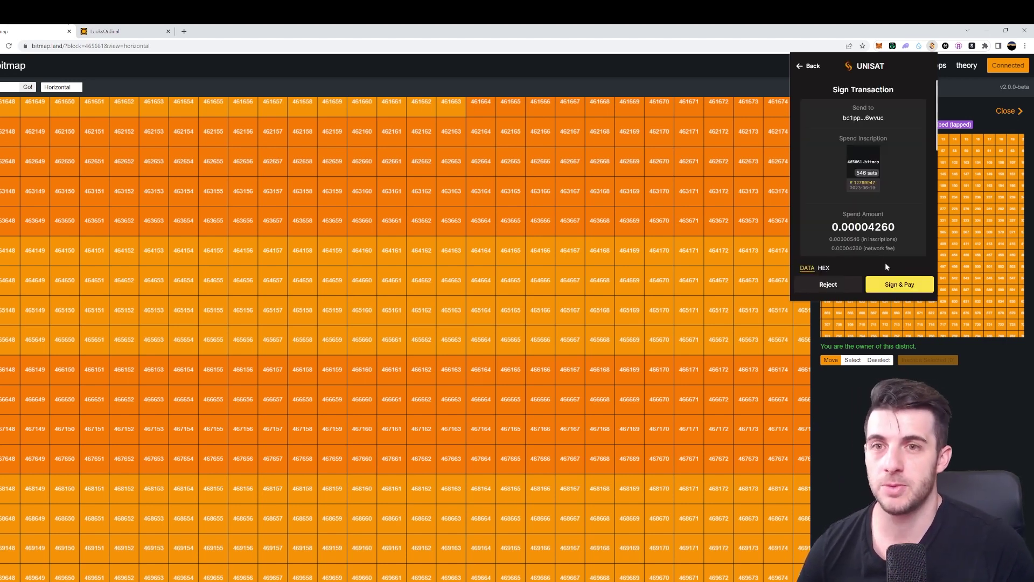
click(902, 284)
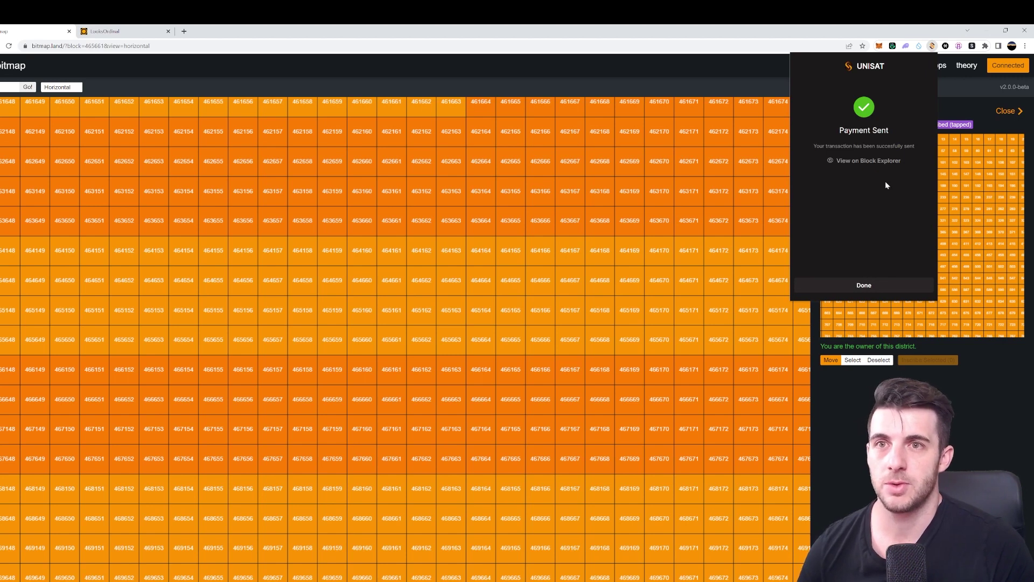
click(863, 284)
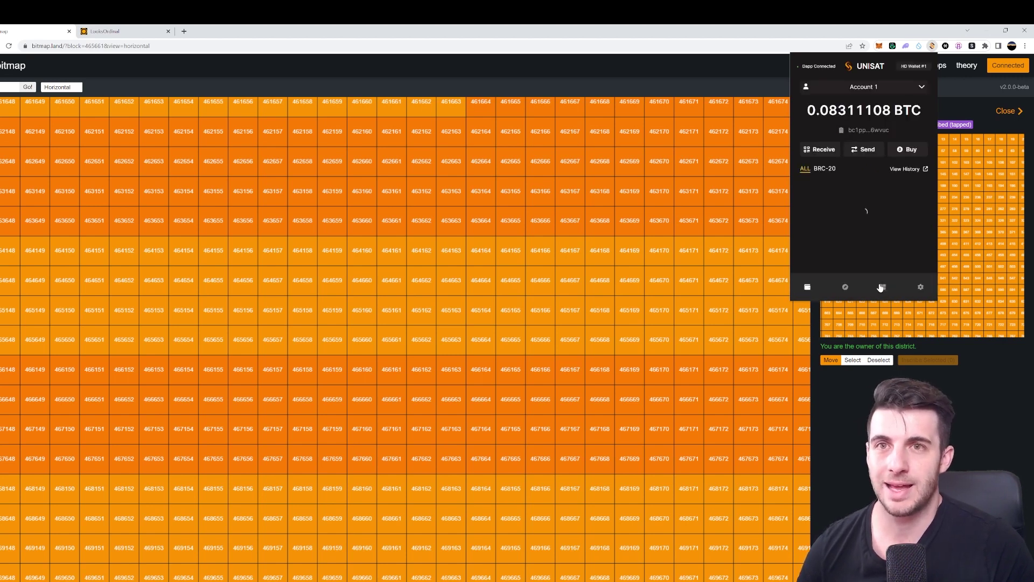
click(945, 384)
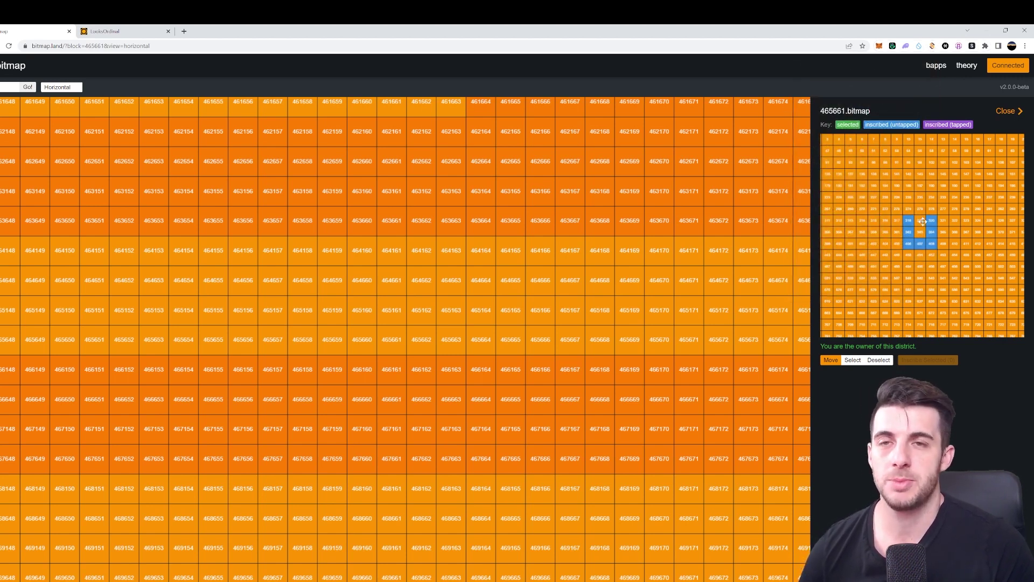